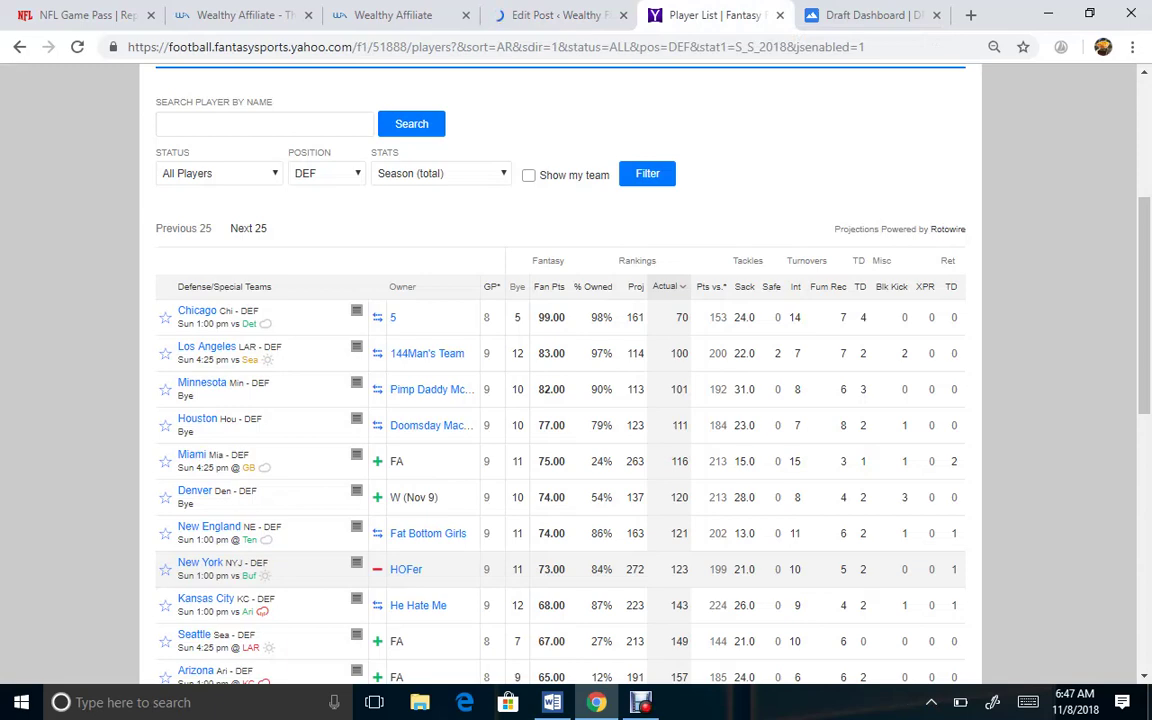
Switch from the Yahoo defense player list to DraftDashboard and open its NFL Lineup Optimizer
scroll(580, 360, "up", 1)
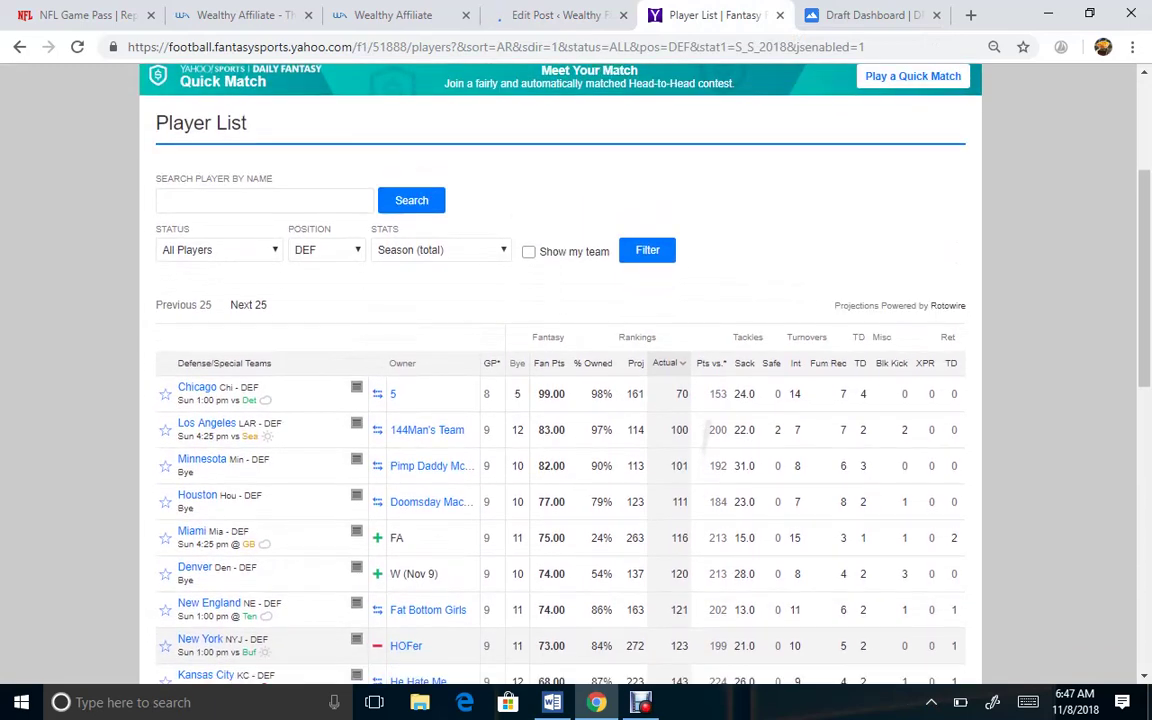
scroll(580, 360, "down", 1)
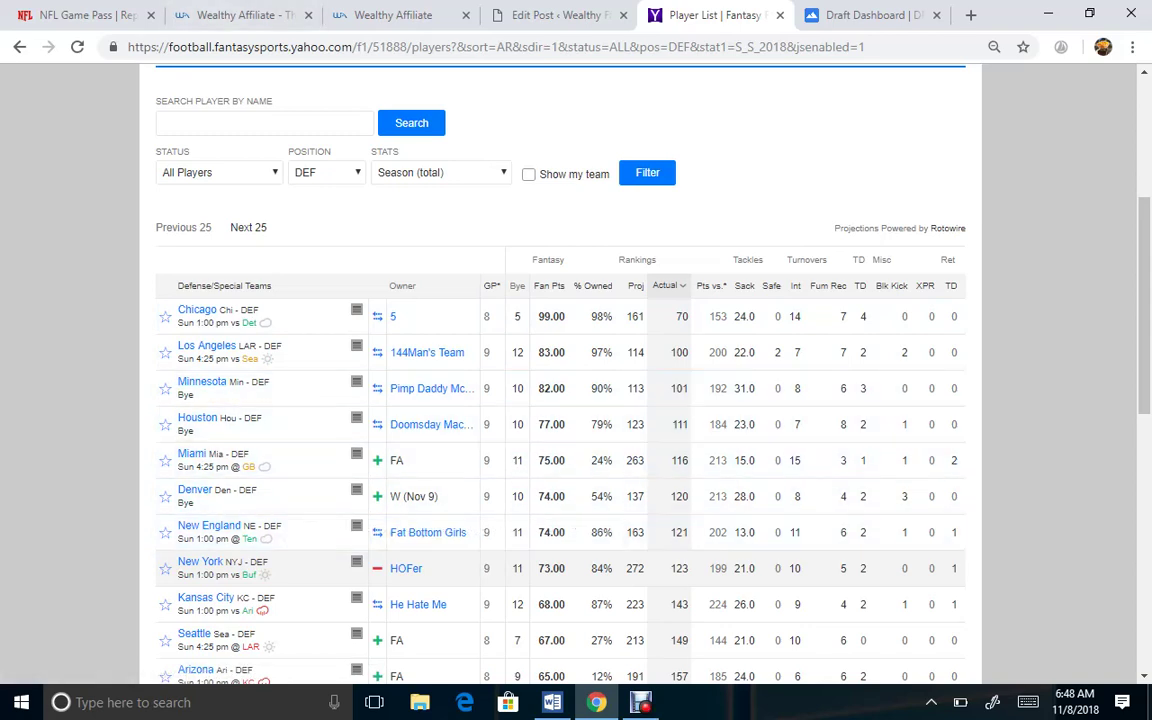
left_click(868, 15)
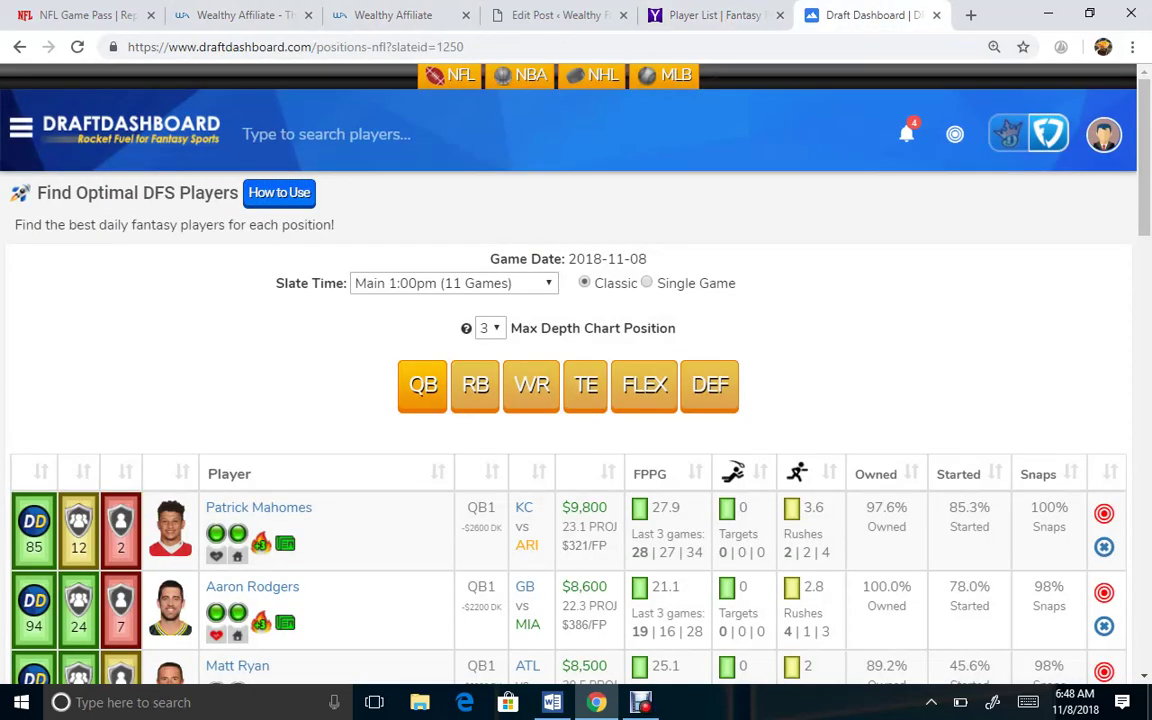
scroll(570, 400, "down", 2)
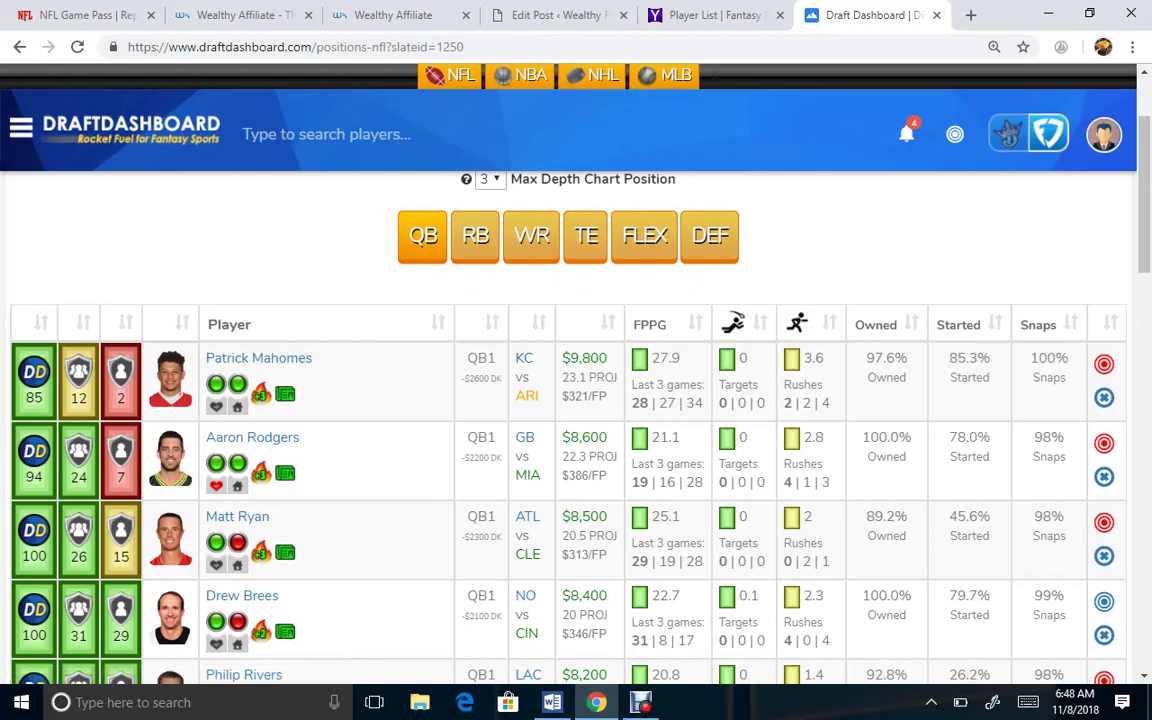
scroll(570, 400, "up", 2)
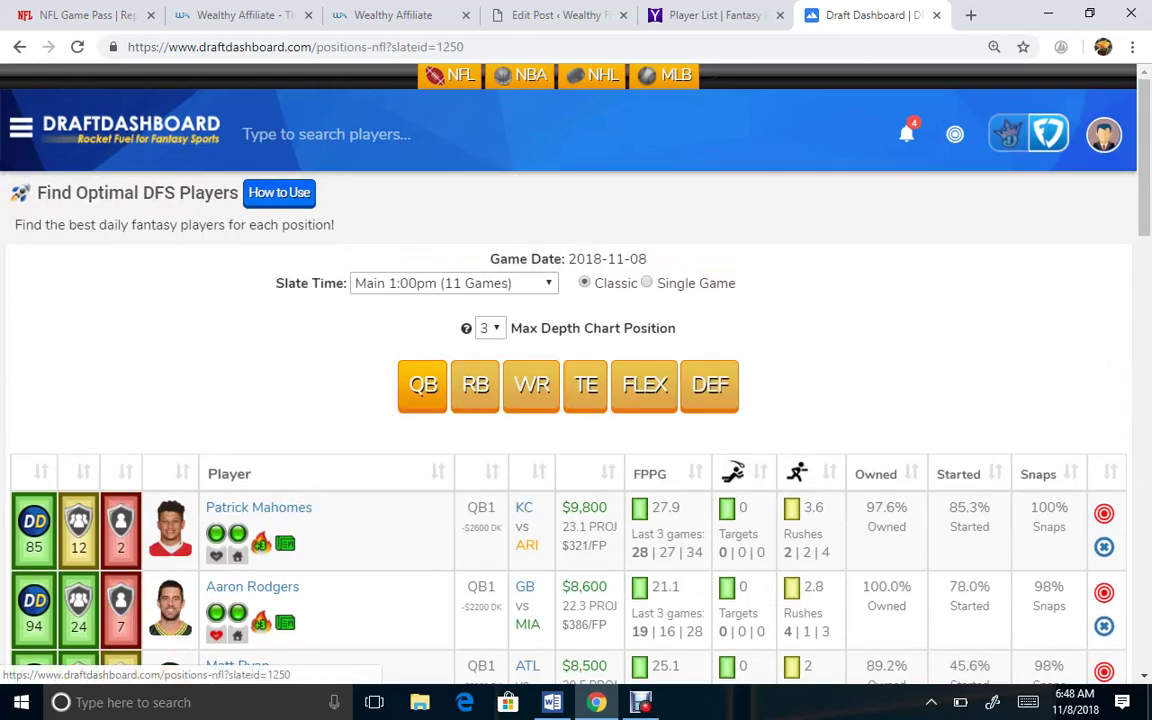
left_click(21, 128)
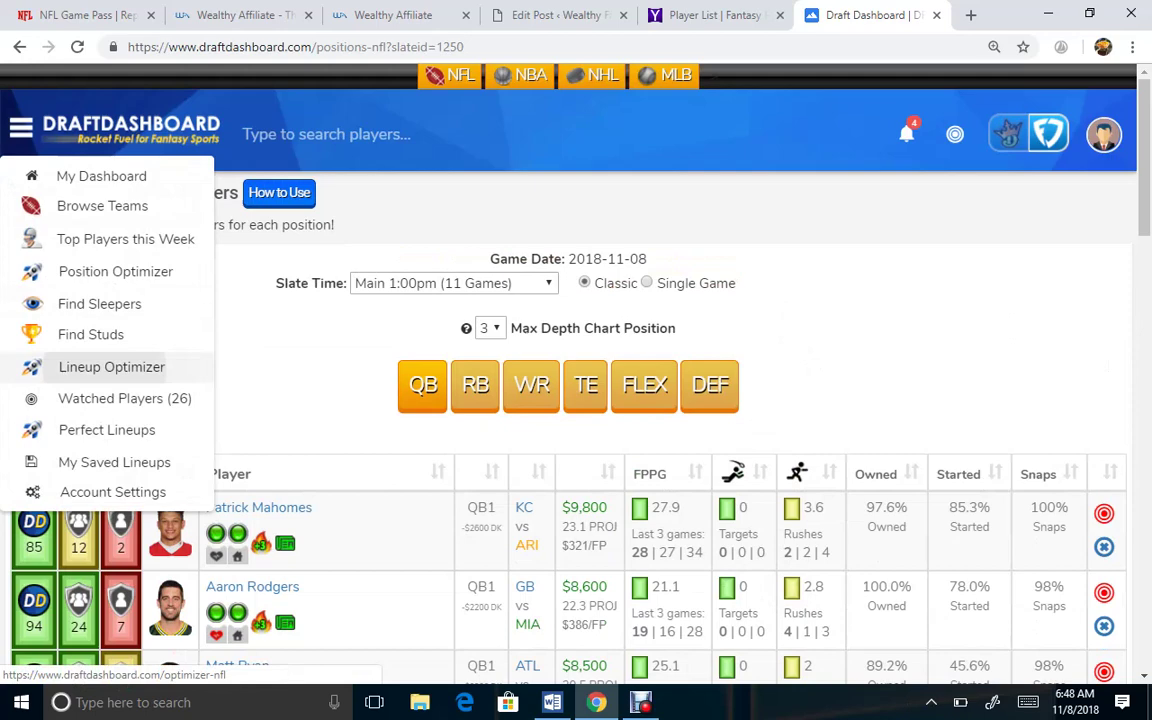
left_click(111, 367)
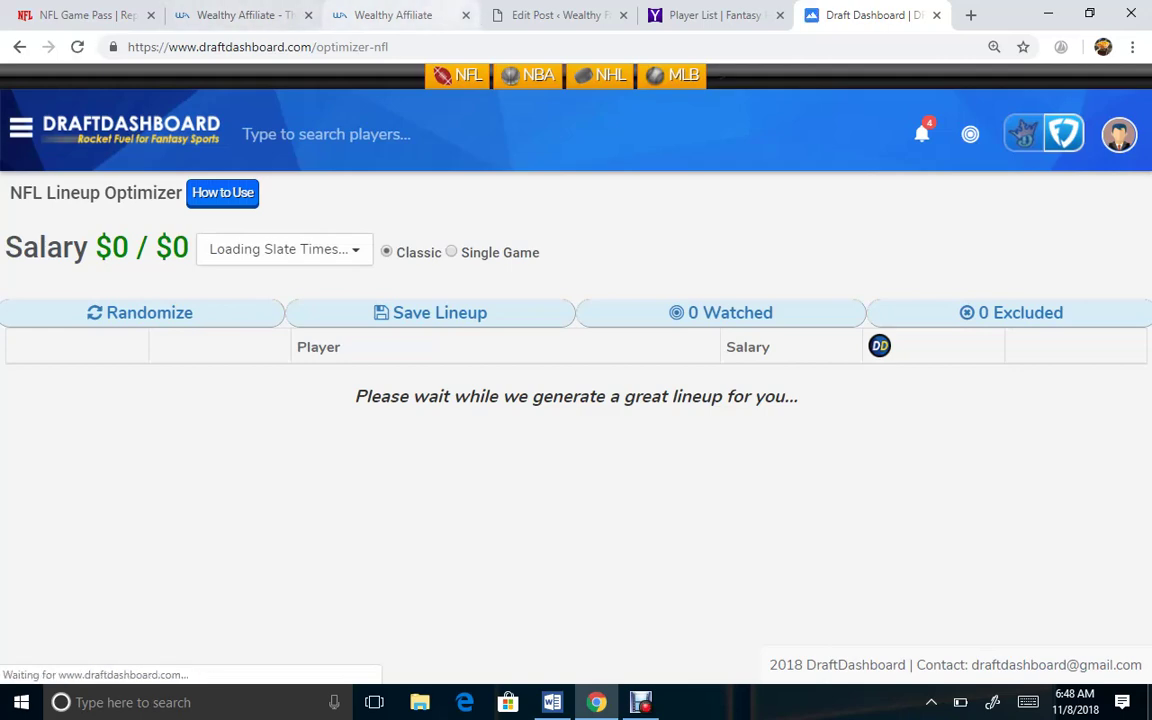
Switch to the WordPress post of Week 10 rankings and review the standard deviation and C.V. values for the QB and TE players
left_click(555, 15)
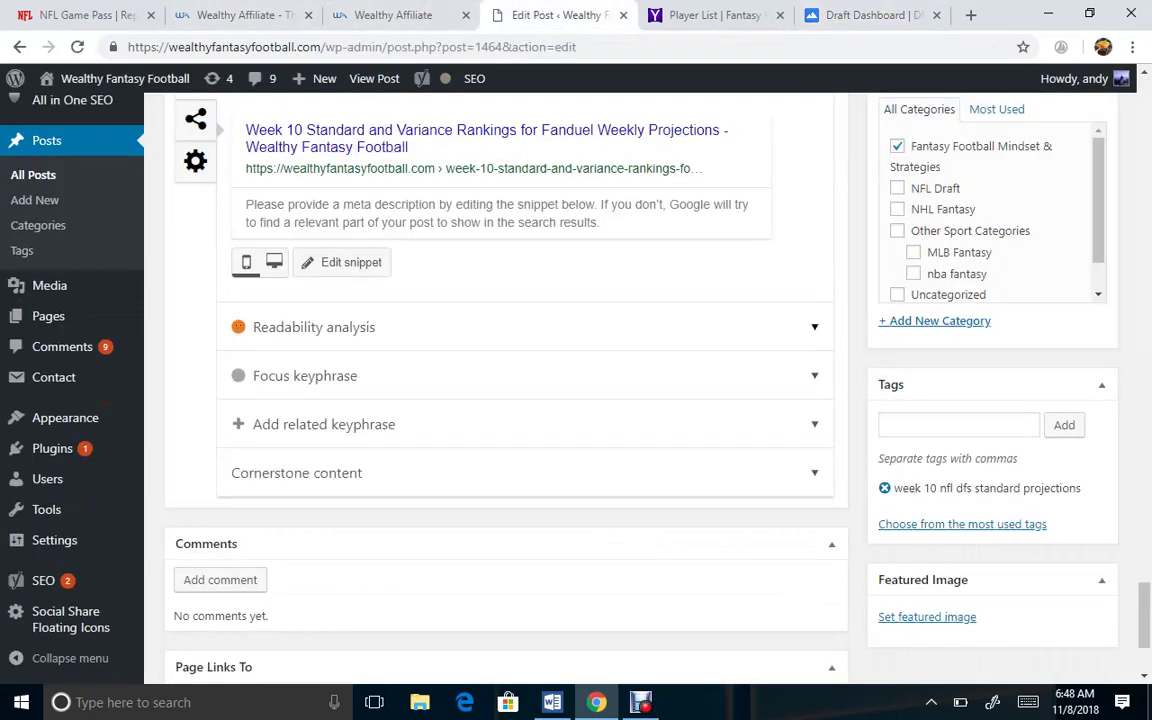
scroll(601, 381, "up", 15)
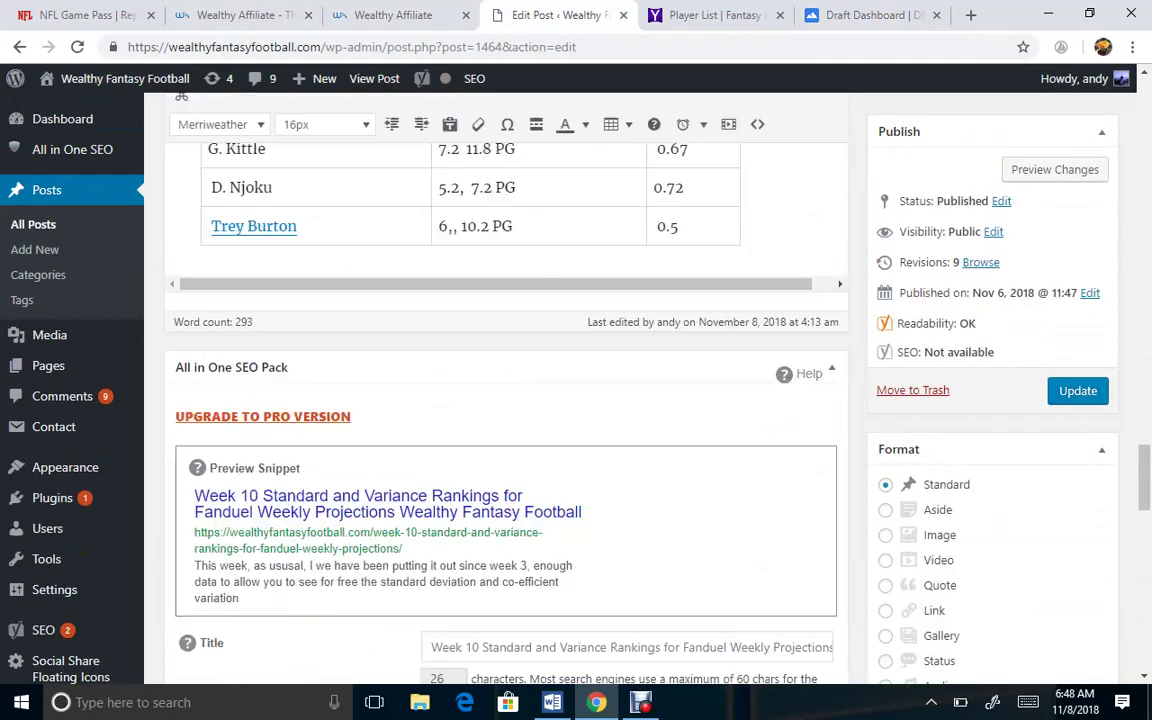
scroll(548, 503, "up", 10)
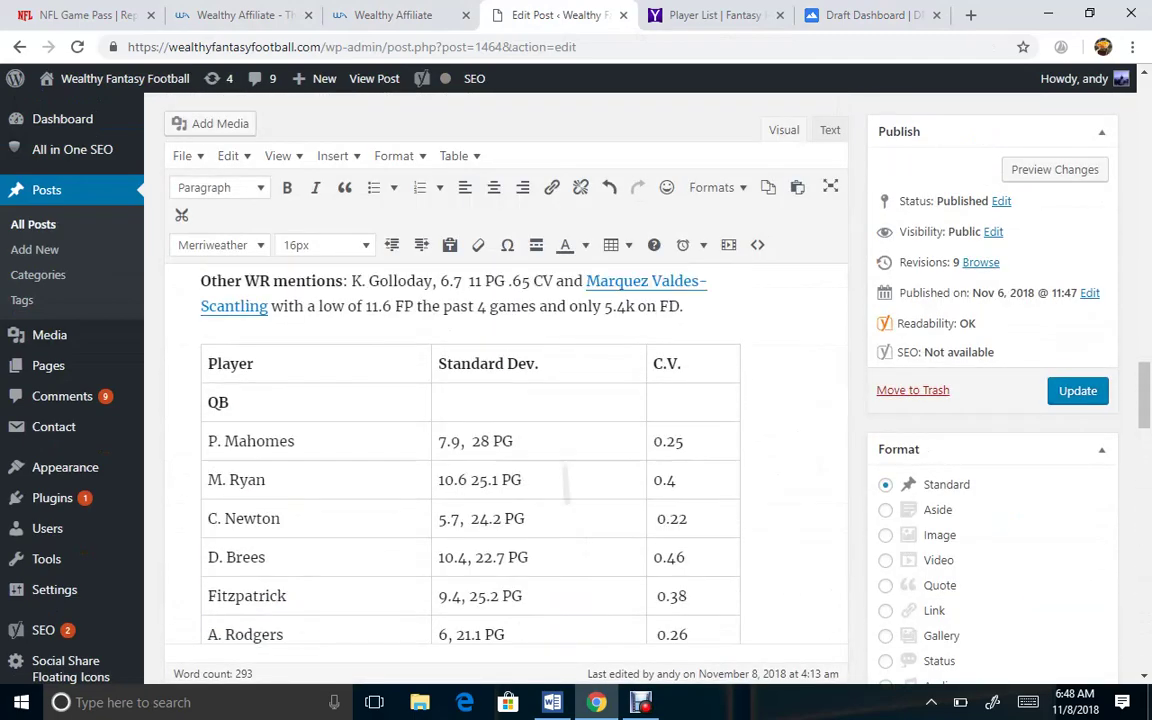
scroll(548, 503, "down", 3)
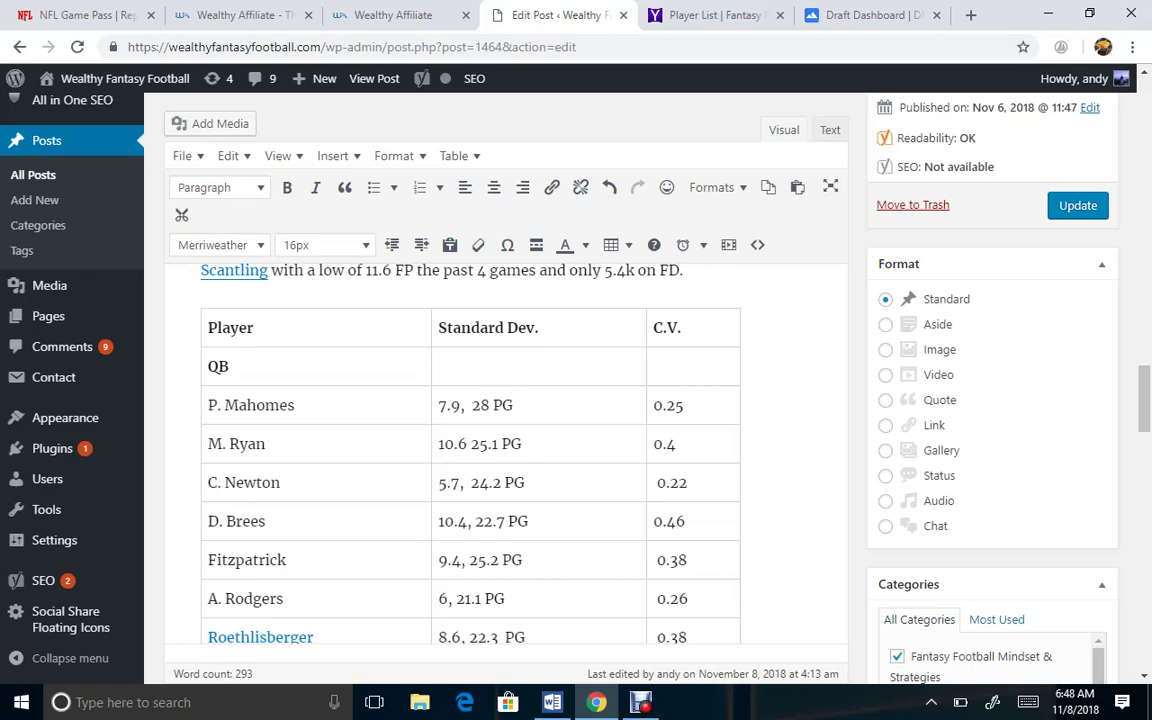
scroll(500, 450, "down", 5)
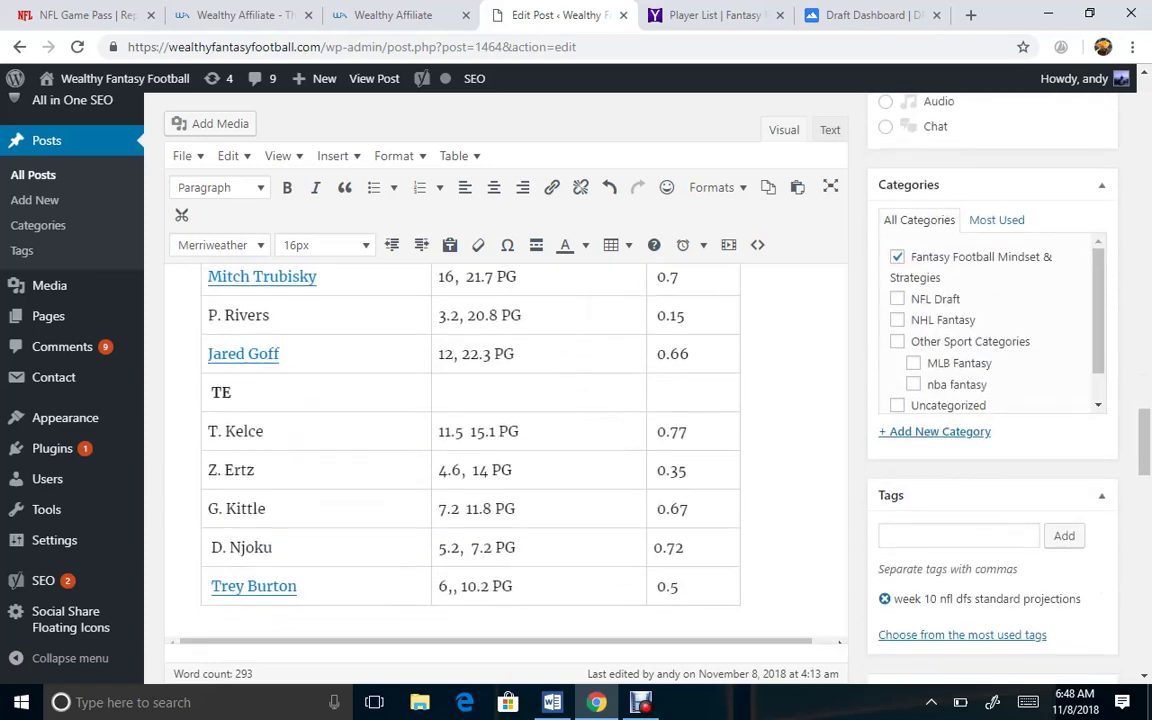
Examine the standard deviation, points per game and C.V. values in the WR section of the rankings post, including K. Allen and M. Evans
scroll(500, 450, "up", 10)
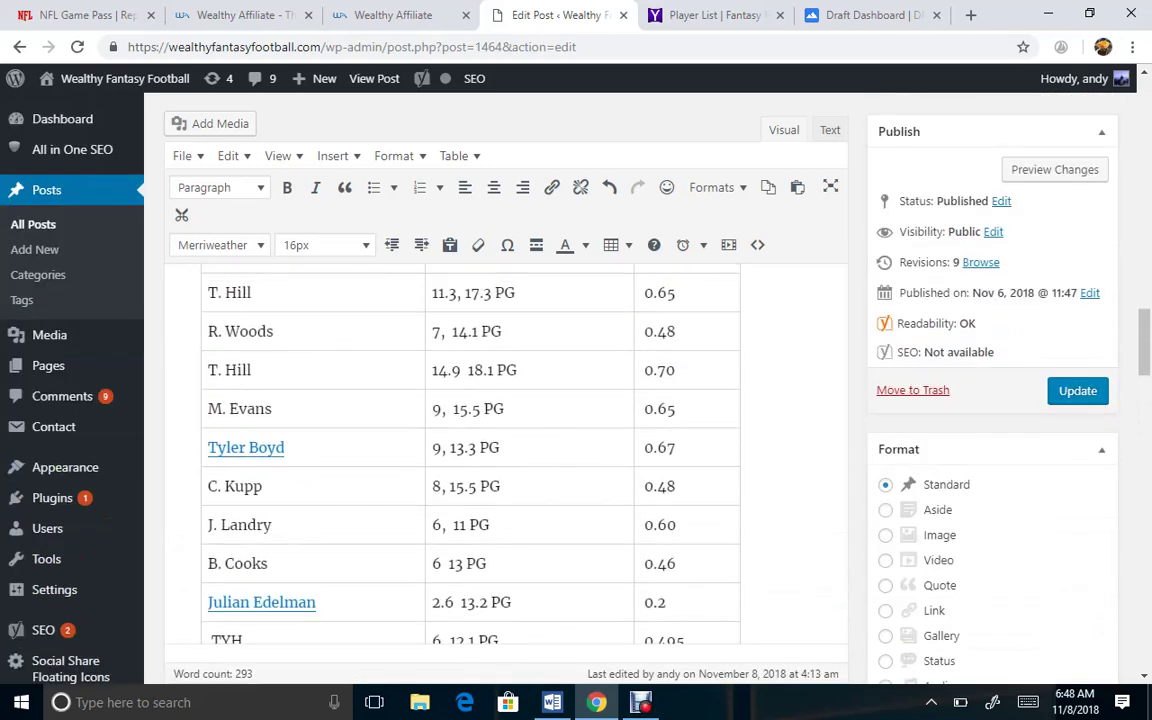
scroll(500, 450, "up", 2)
scroll(500, 450, "down", 1)
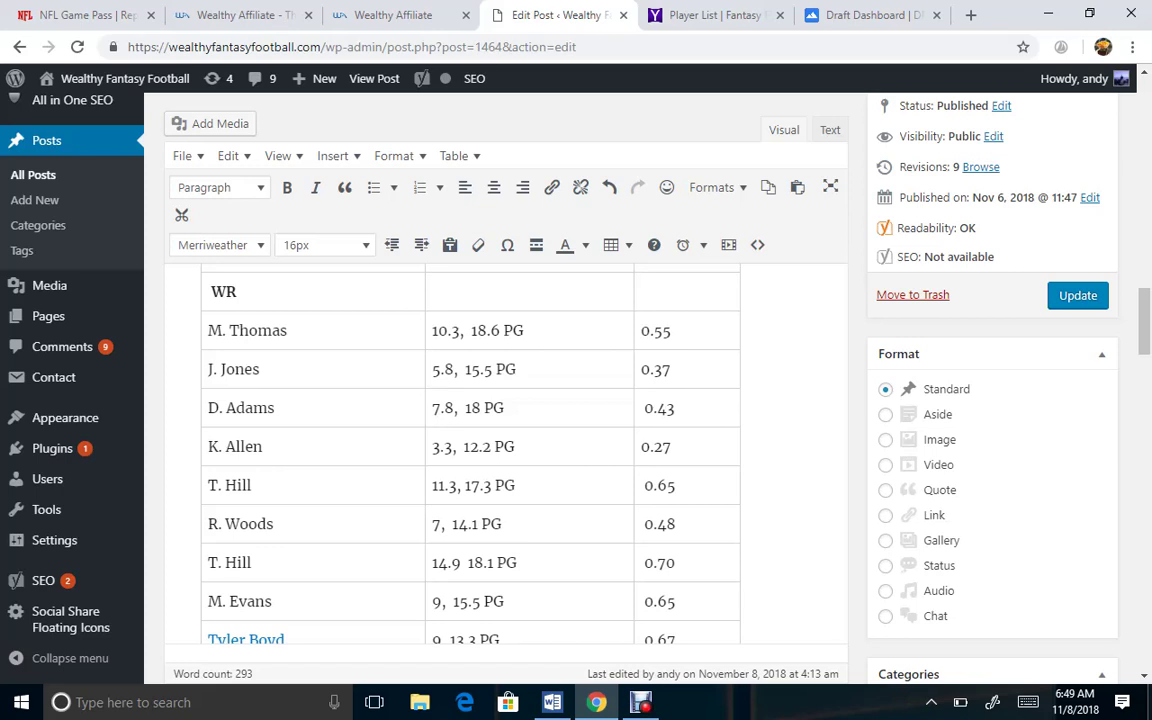
left_click(453, 447)
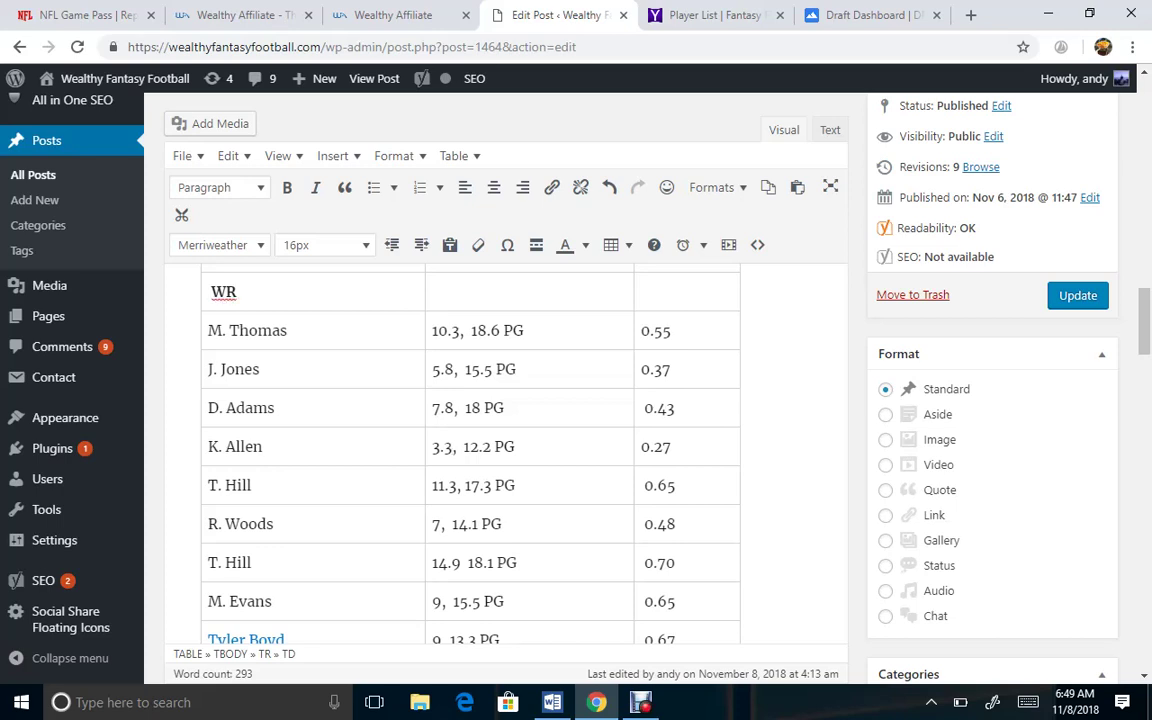
scroll(470, 450, "down", 1)
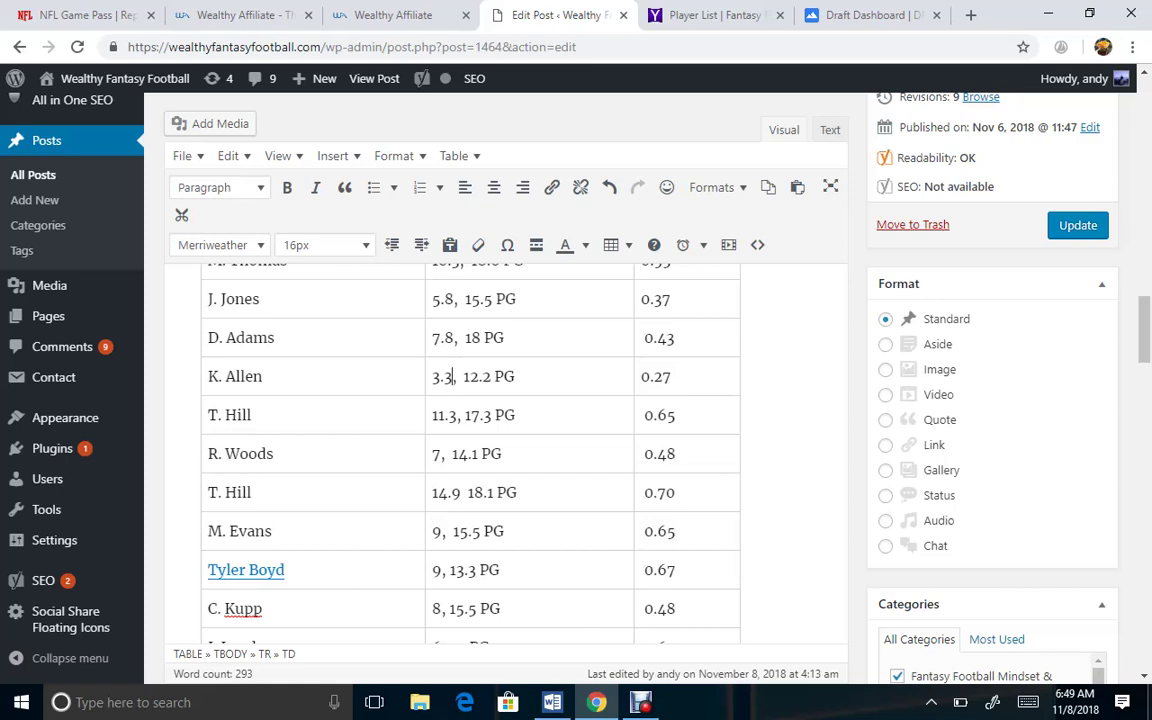
scroll(500, 450, "down", 1)
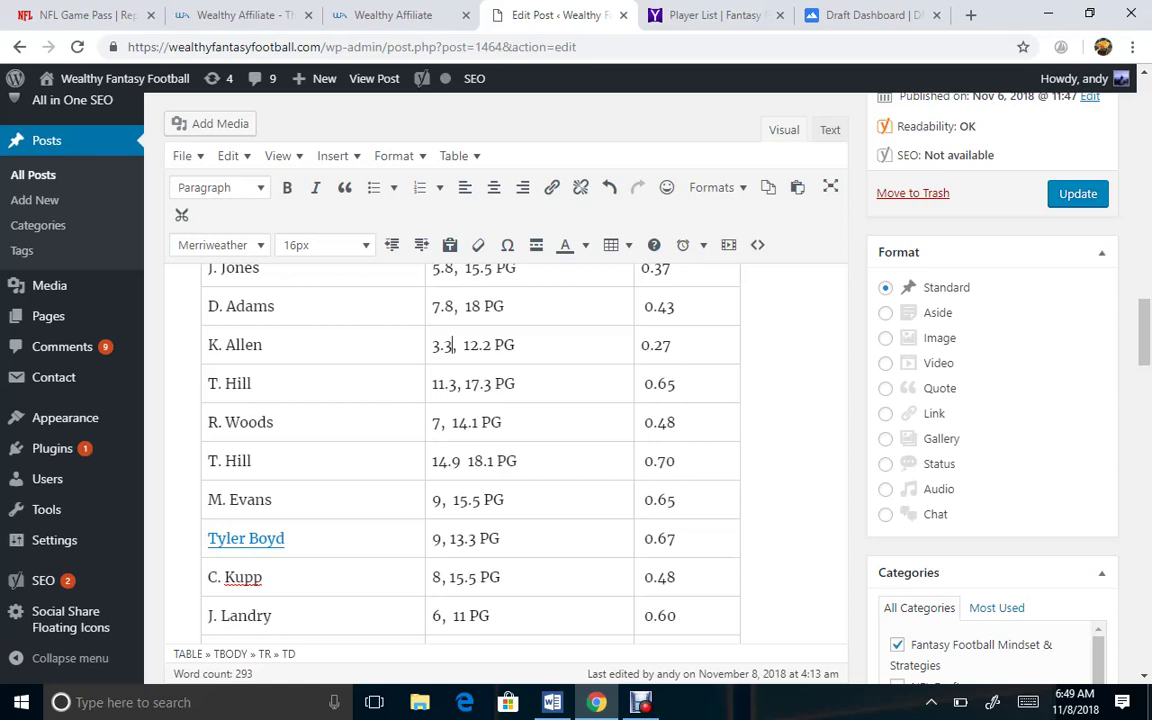
scroll(500, 450, "up", 1)
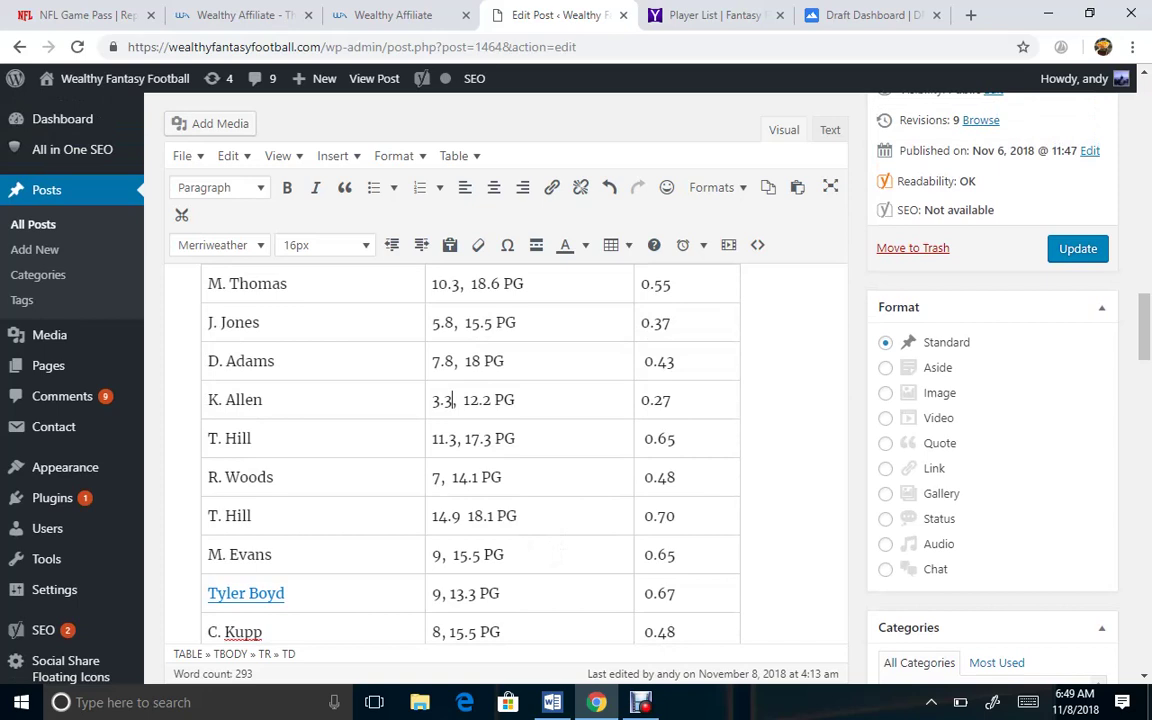
left_click(273, 555)
left_click(442, 555)
Return to the DraftDashboard lineup optimizer, replace the DEF pick with the Patriots and lock them in the lineup
left_click(865, 15)
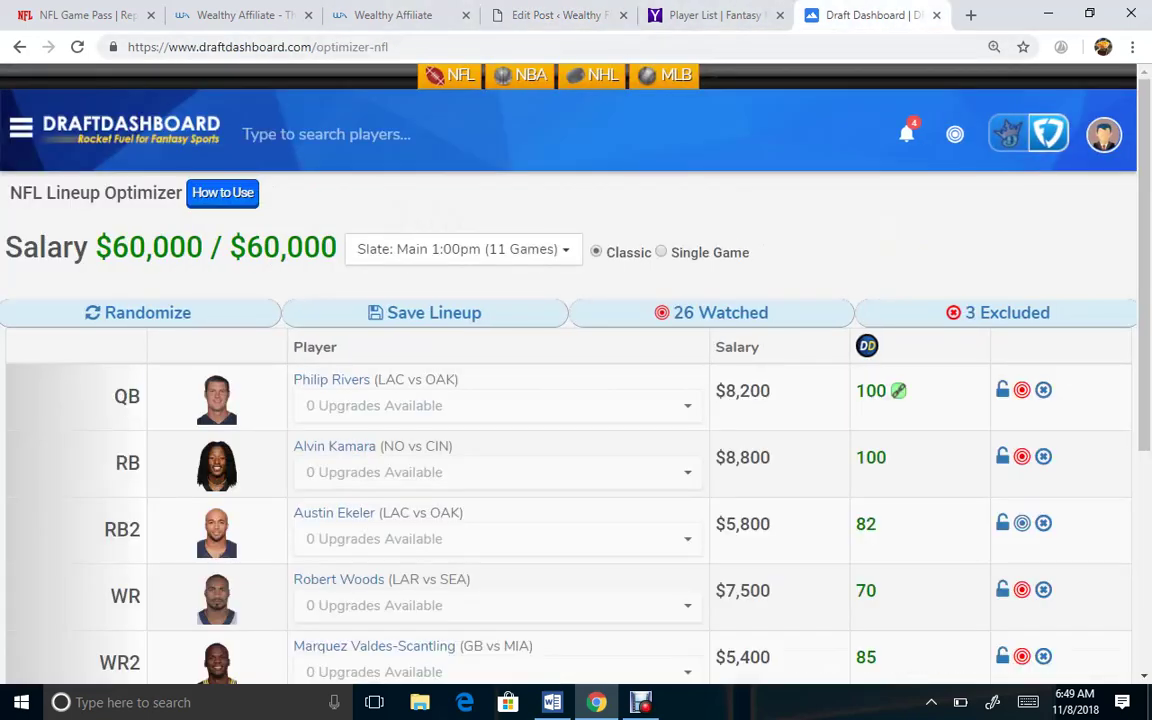
scroll(576, 400, "down", 1)
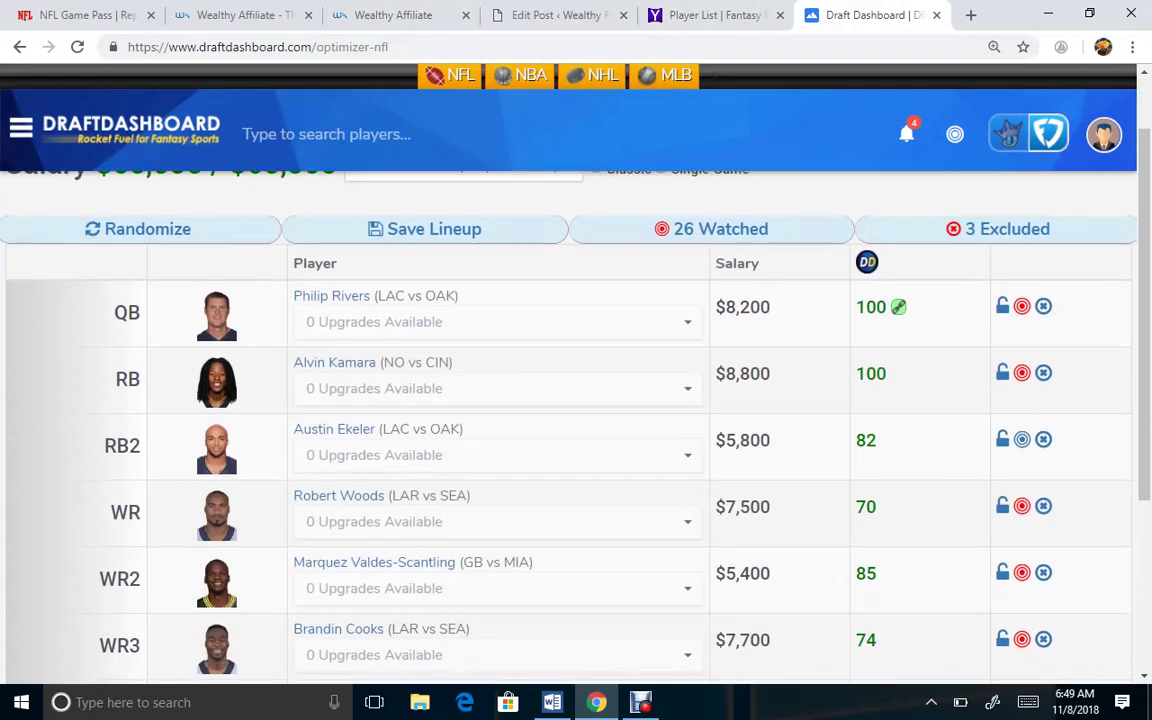
scroll(576, 400, "down", 1)
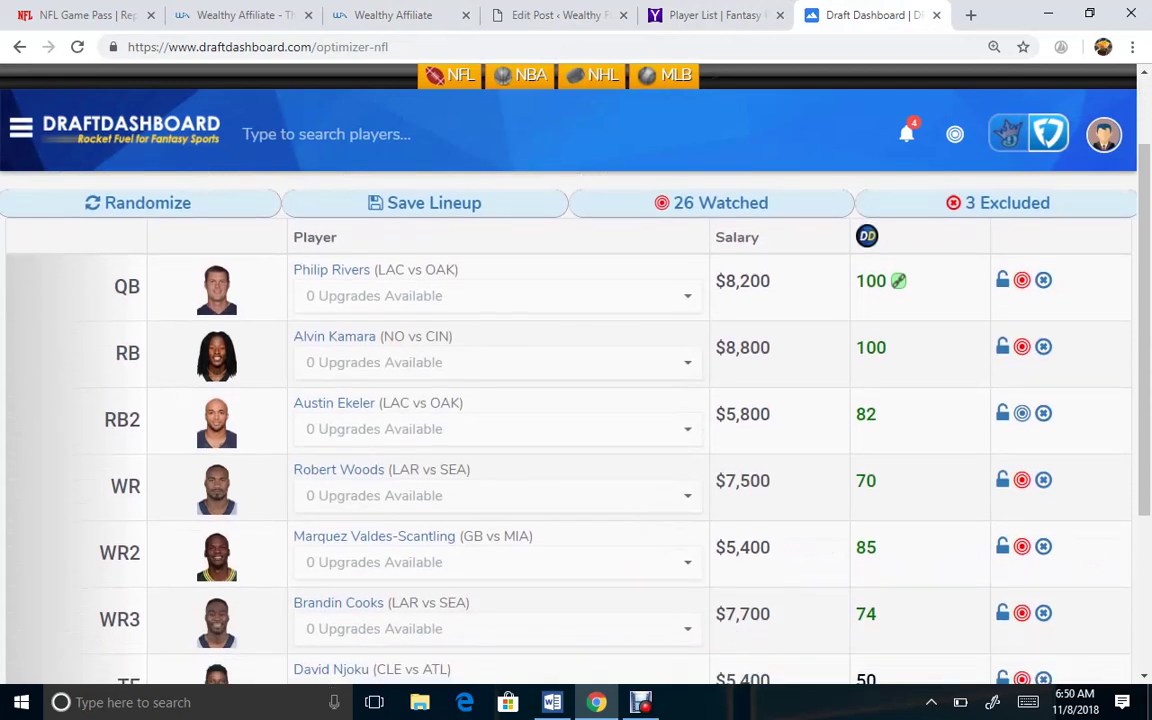
scroll(576, 400, "down", 3)
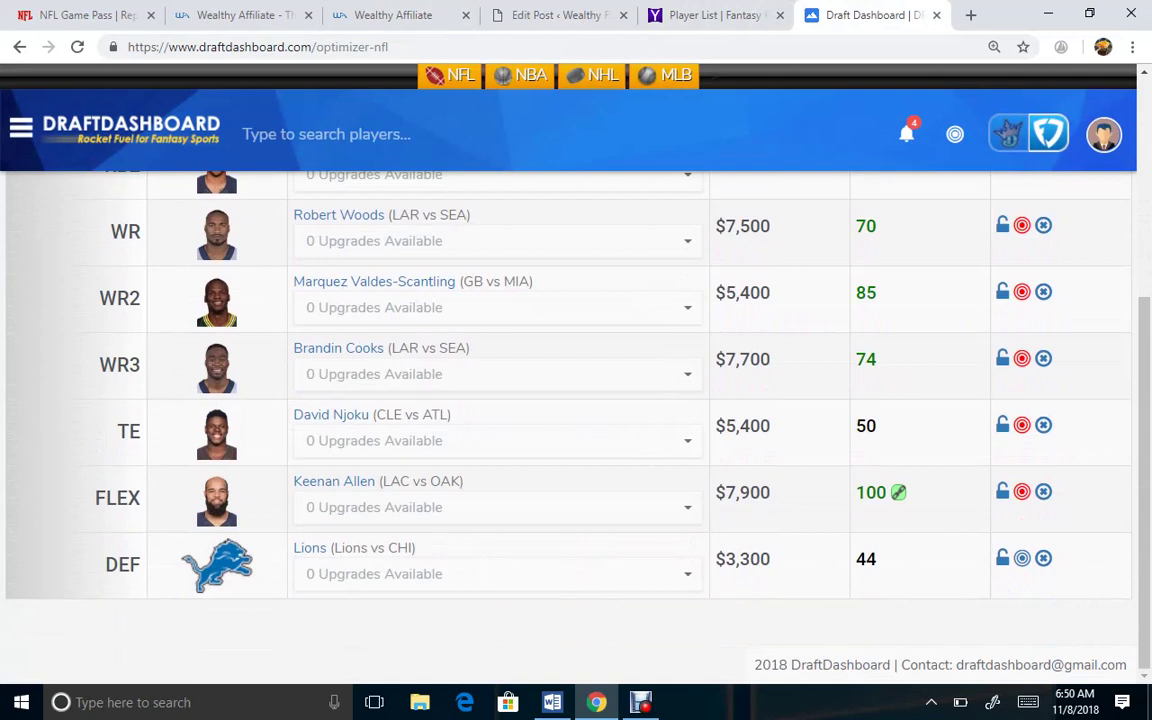
left_click(497, 574)
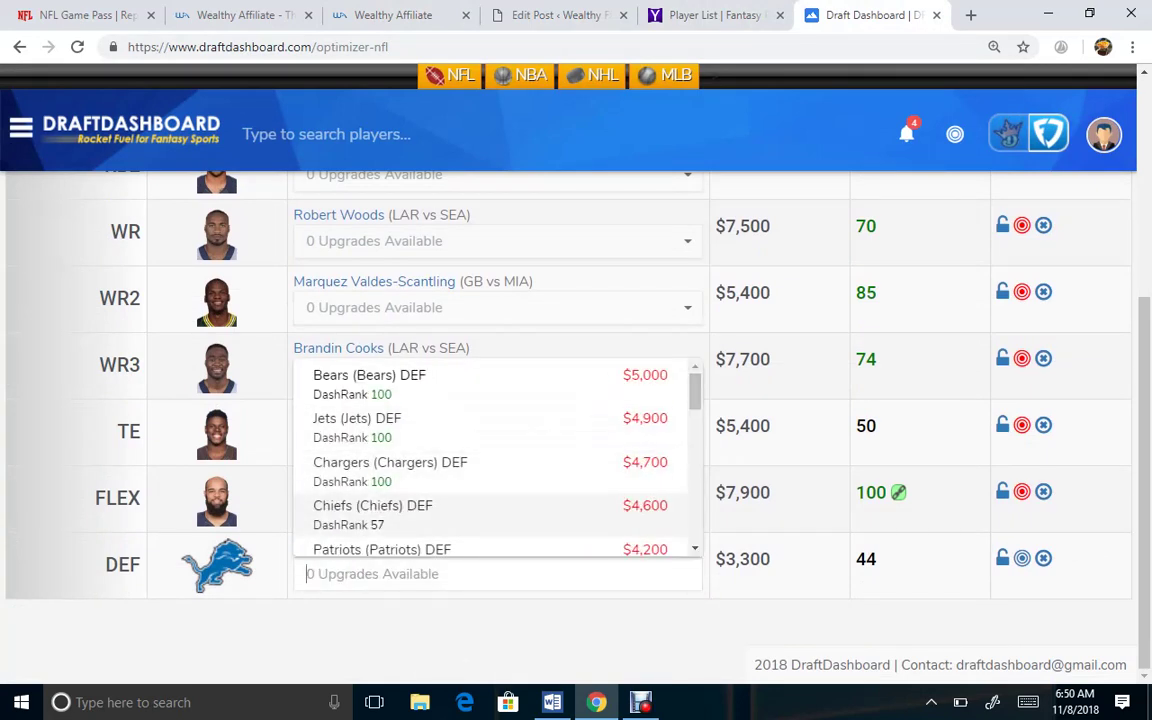
left_click(440, 549)
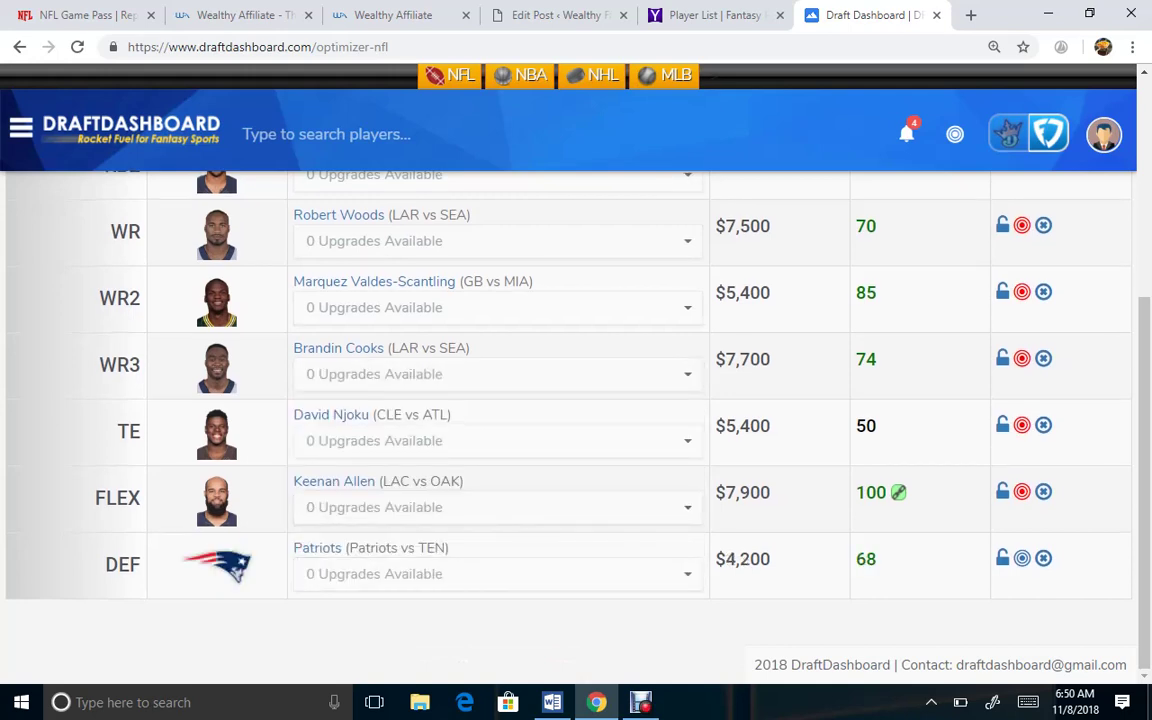
left_click(1002, 558)
Lock David Njoku in the TE slot and Keenan Allen in the FLEX slot
scroll(570, 400, "up", 1)
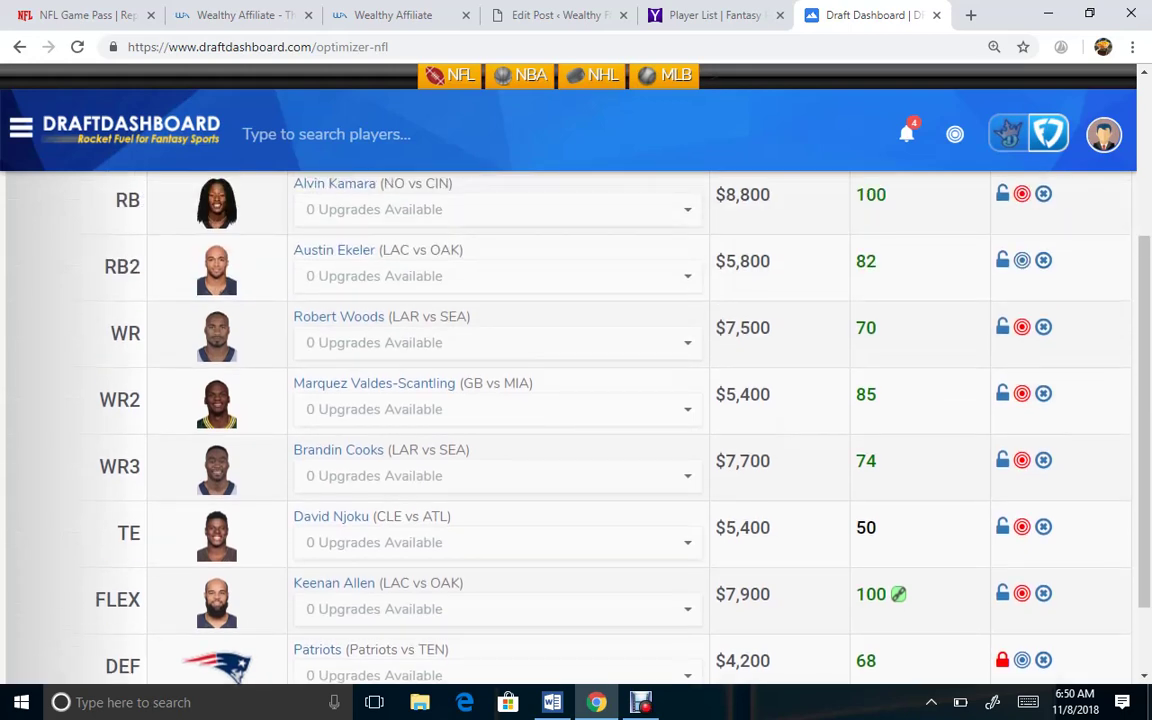
left_click(1002, 527)
scroll(568, 428, "up", 1)
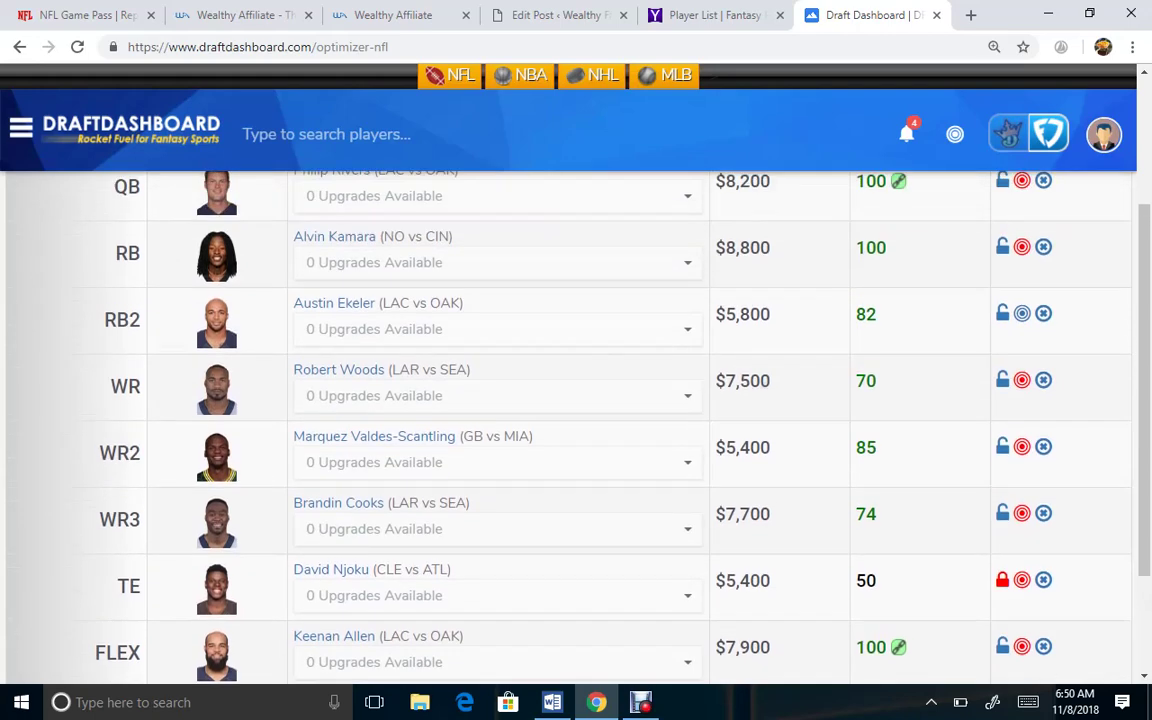
scroll(568, 428, "down", 1)
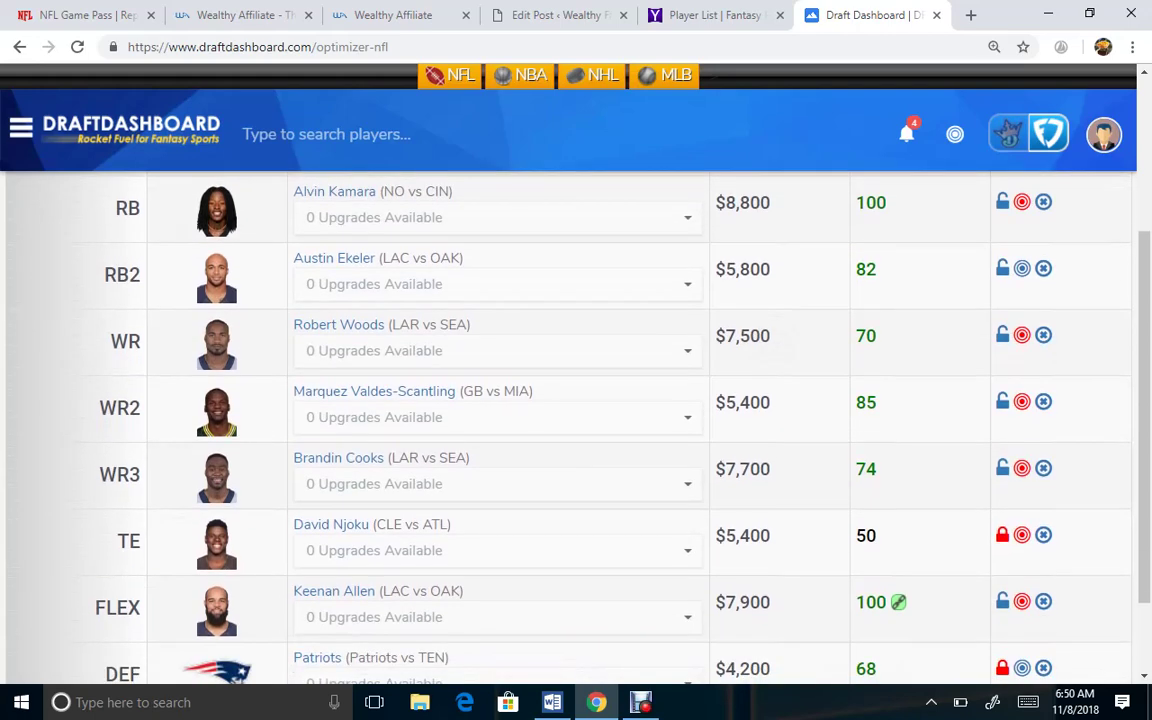
left_click(1002, 601)
Lock and unlock Philip Rivers in the QB slot, and lock Marquez Valdes-Scantling in the WR2 slot
scroll(576, 420, "up", 1)
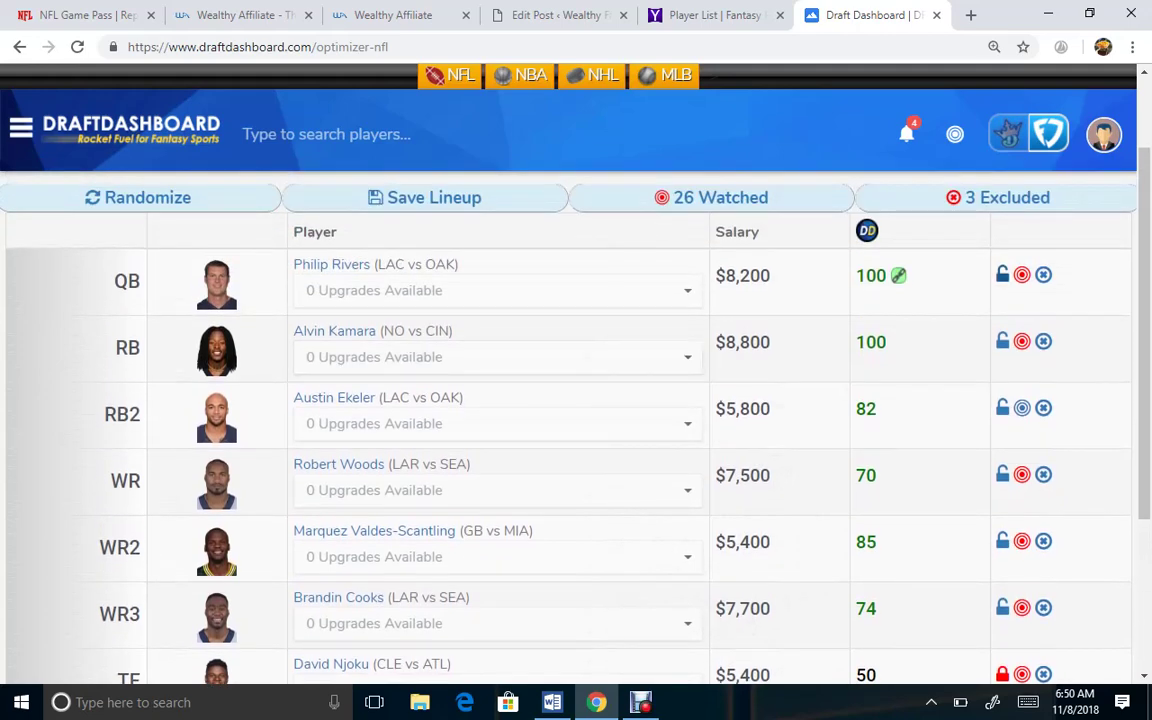
left_click(1002, 274)
left_click(1002, 274)
scroll(570, 400, "down", 1)
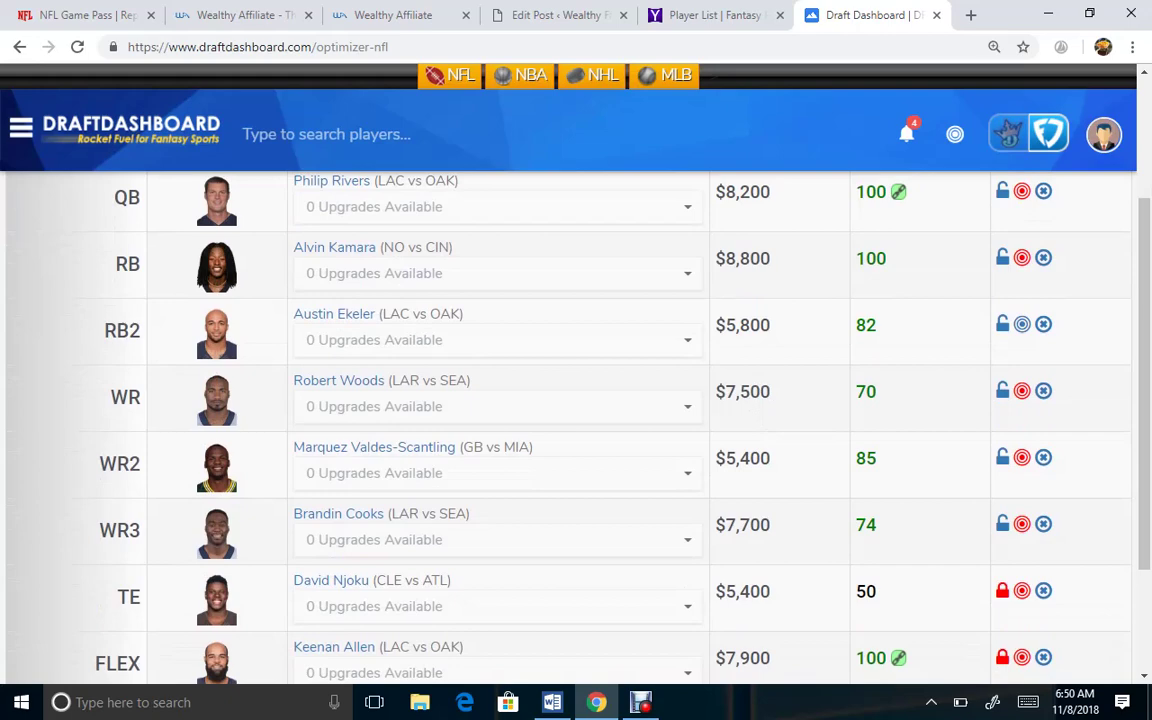
left_click(1002, 457)
Randomize the lineup around the locked players and review the newly generated picks
scroll(570, 420, "up", 1)
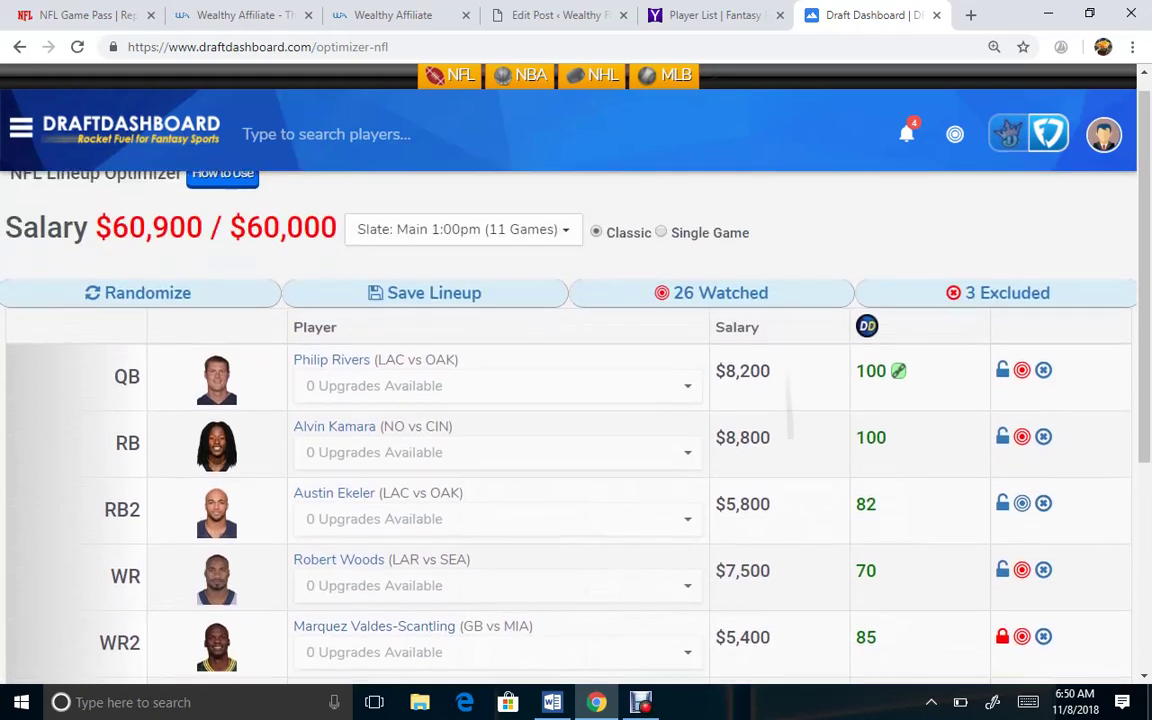
scroll(790, 410, "up", 1)
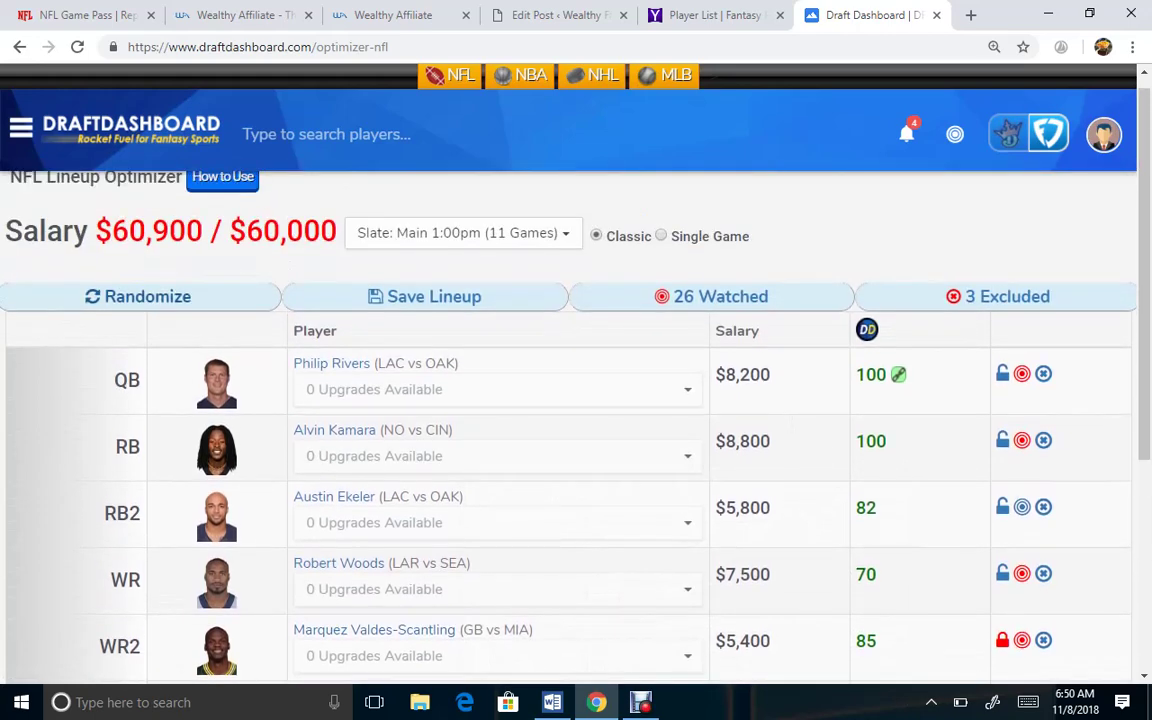
left_click(138, 297)
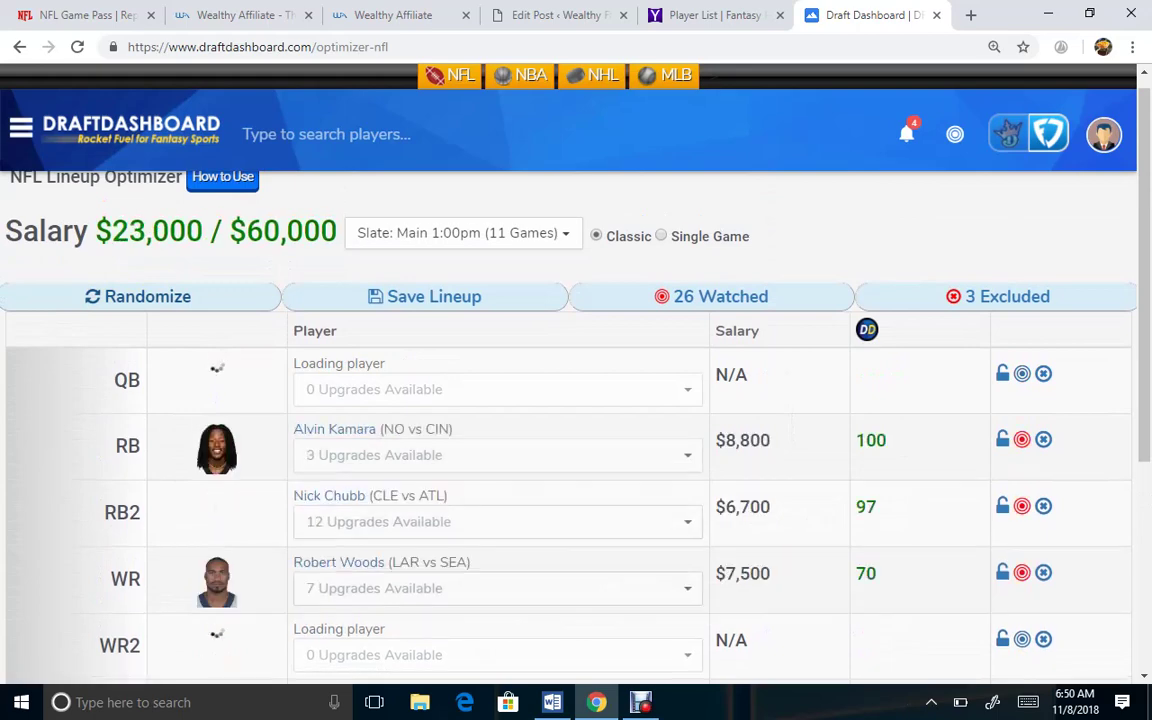
left_click_drag(1144, 290, 1144, 340)
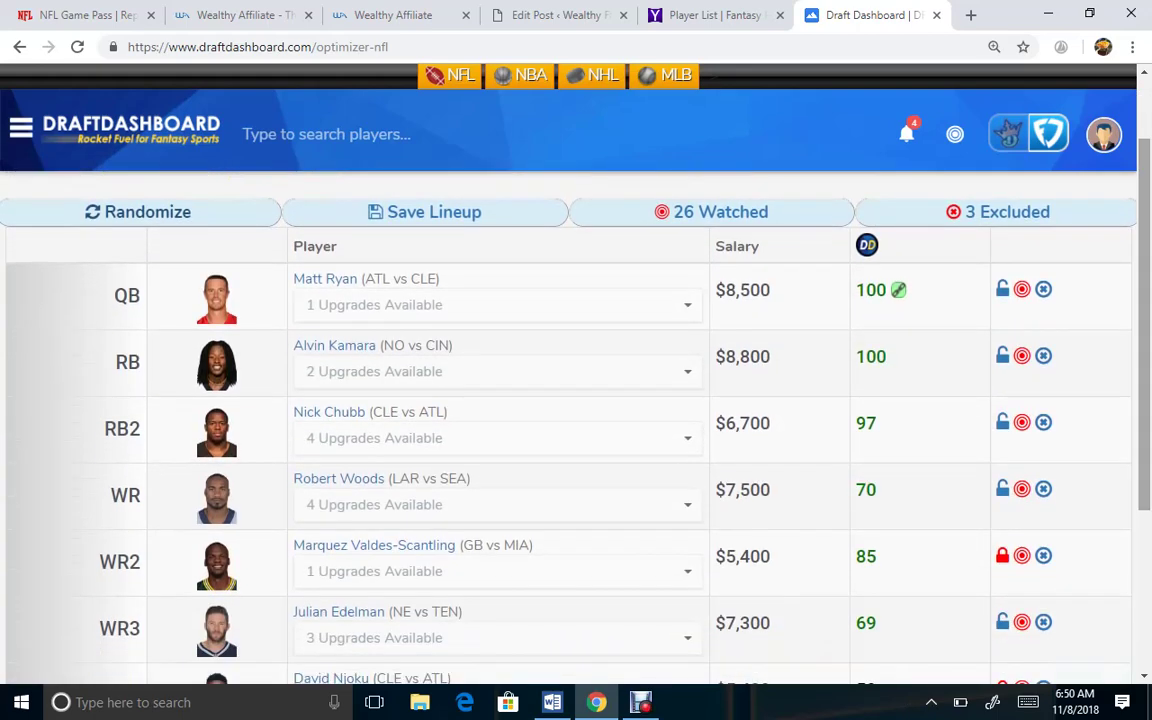
scroll(518, 400, "down", 1)
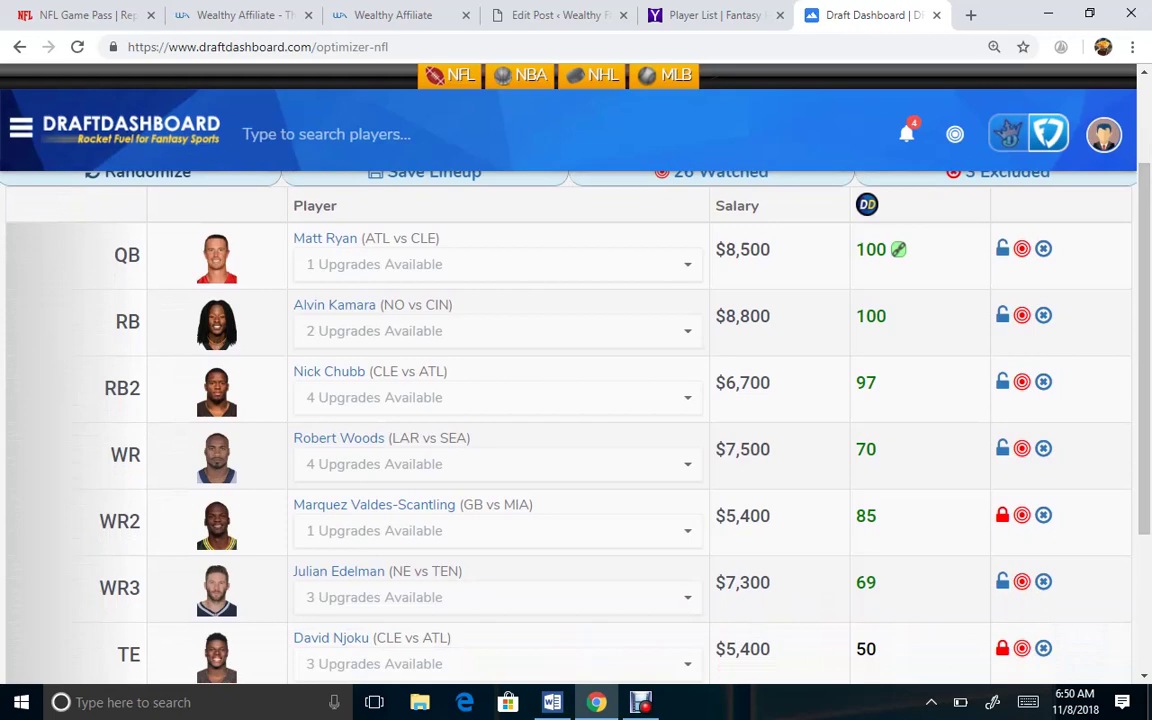
scroll(518, 400, "down", 1)
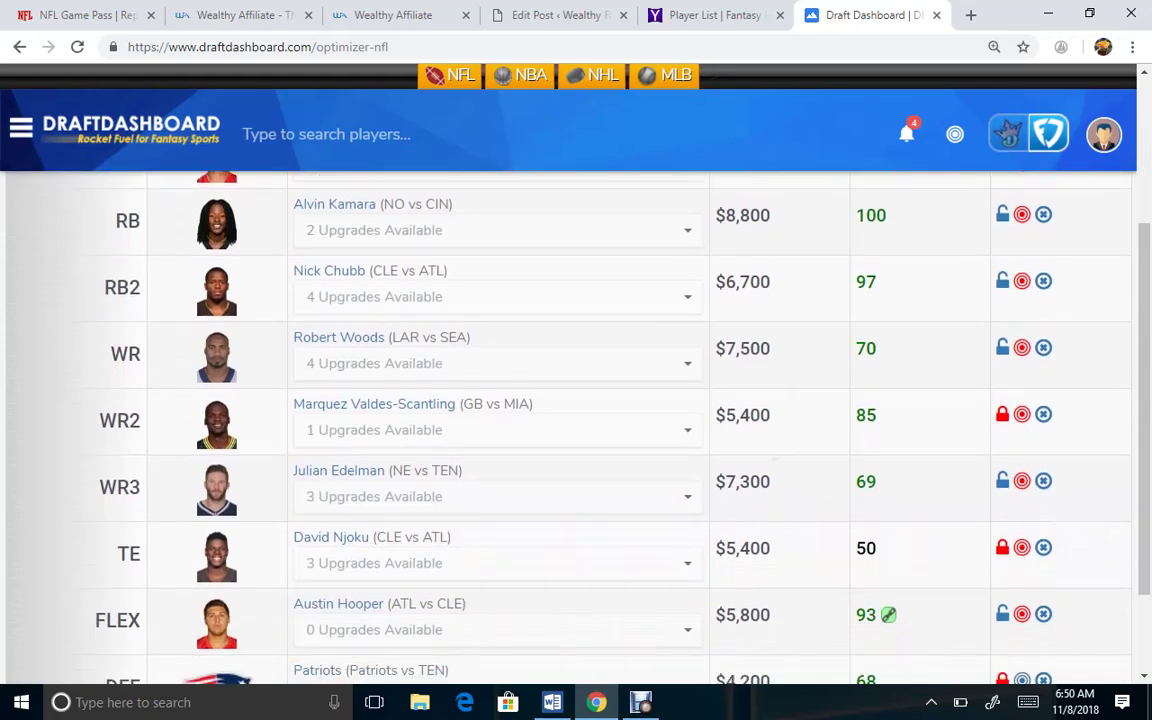
Lock Julian Edelman in the WR3 slot and randomize the lineup around the locked players
scroll(518, 400, "down", 1)
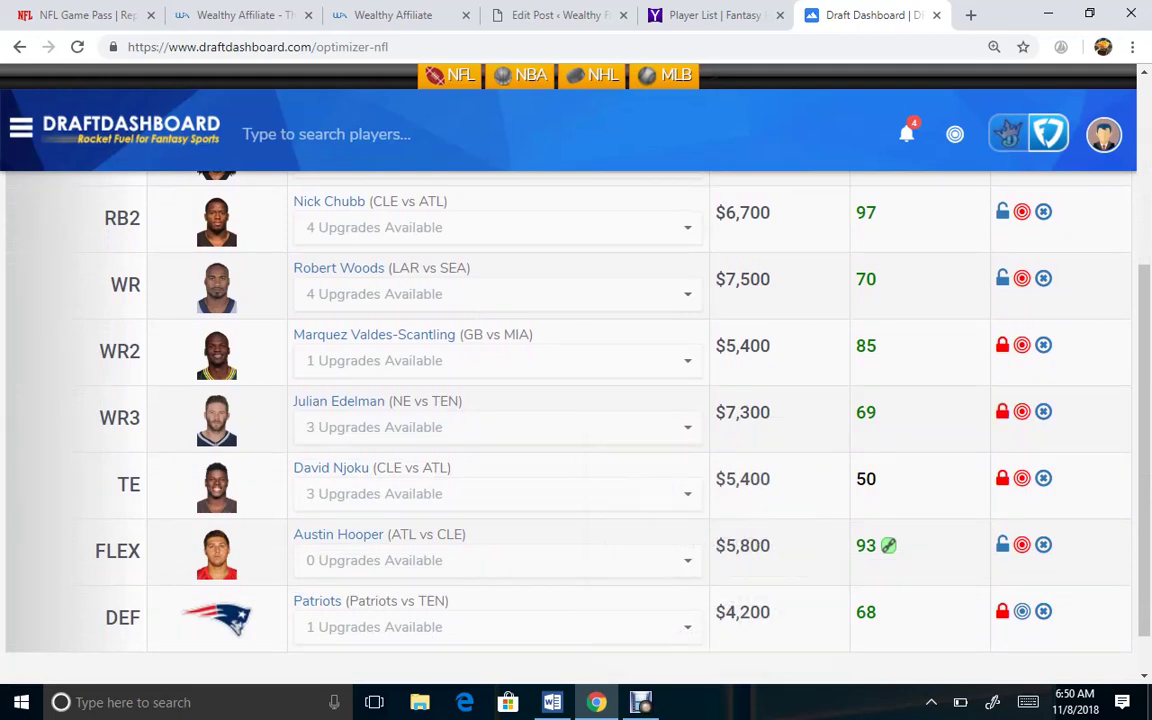
scroll(518, 400, "up", 2)
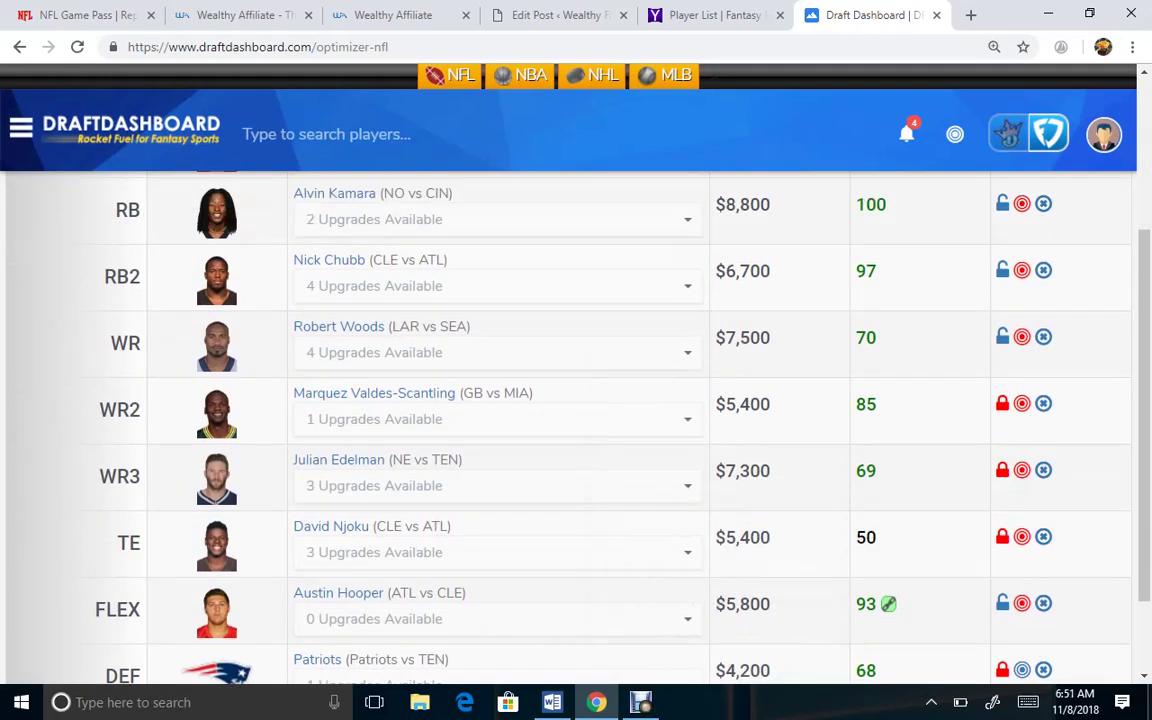
scroll(518, 400, "down", 1)
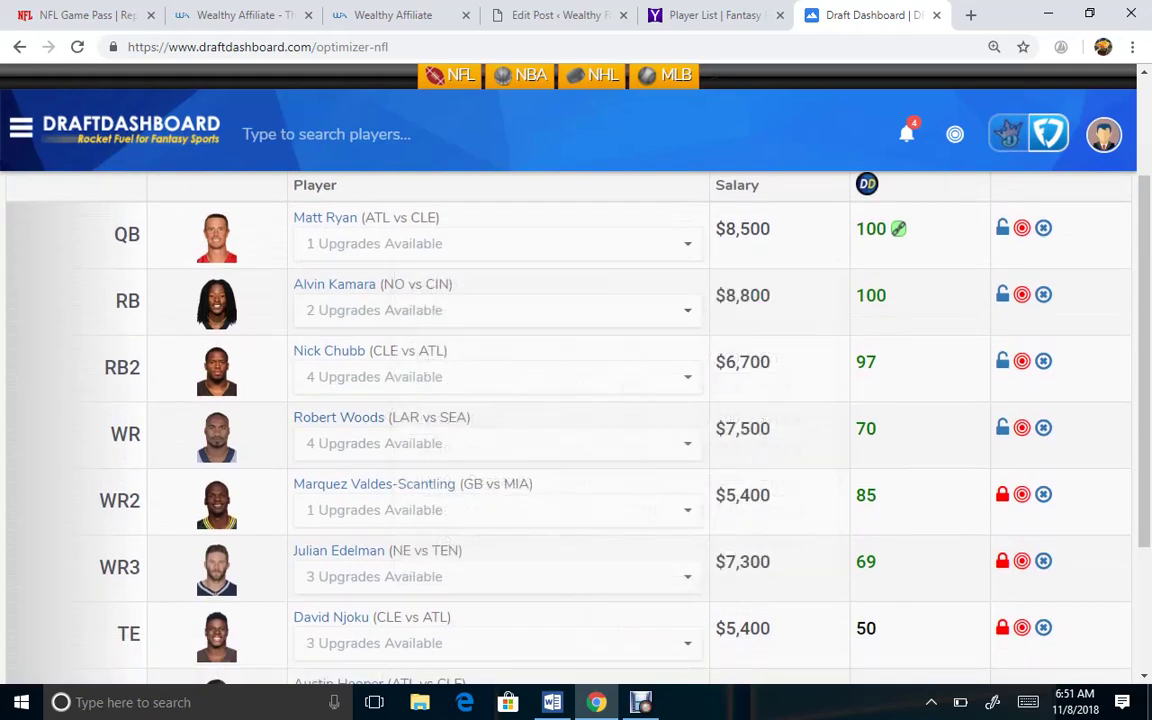
scroll(576, 400, "up", 2)
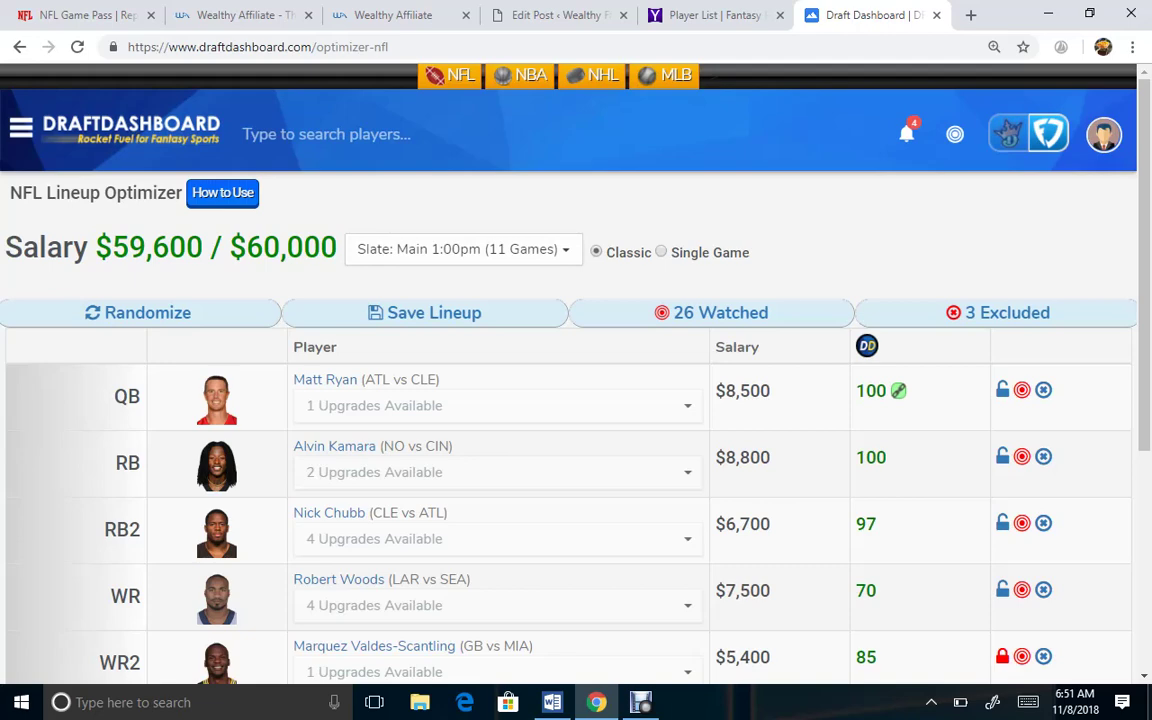
left_click(138, 313)
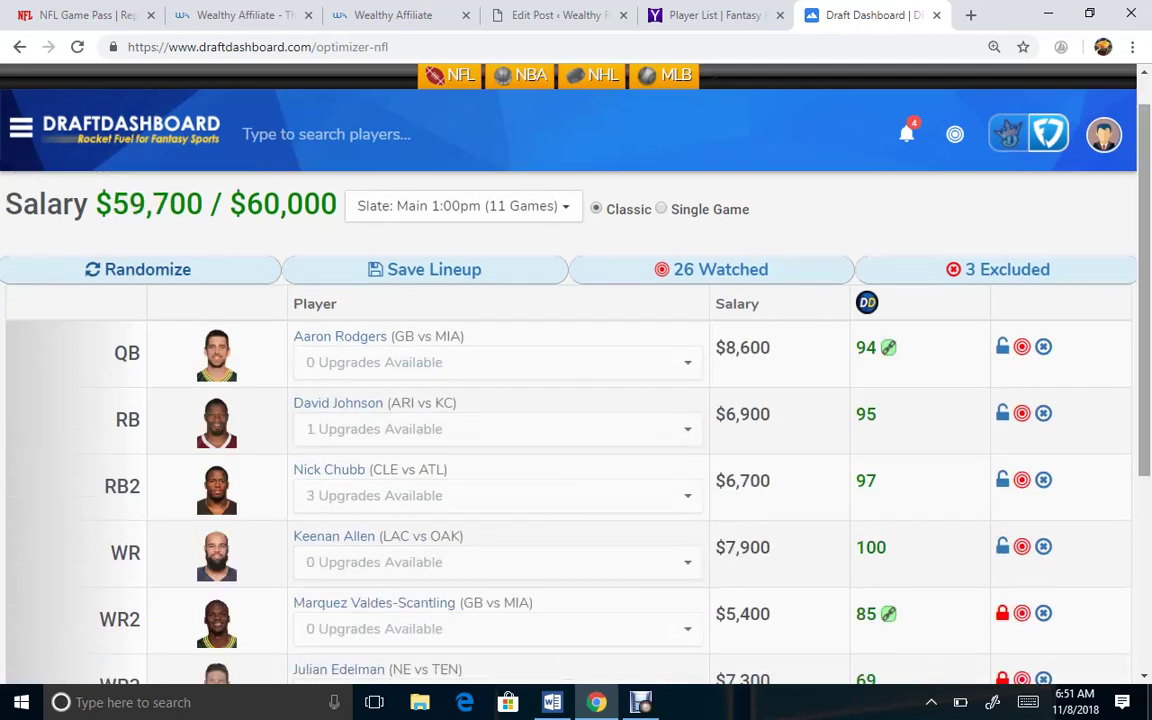
Examine the newly randomized picks, salaries and ratings in every slot from QB through DEF
scroll(576, 400, "down", 1)
scroll(576, 400, "down", 1)
scroll(774, 440, "down", 1)
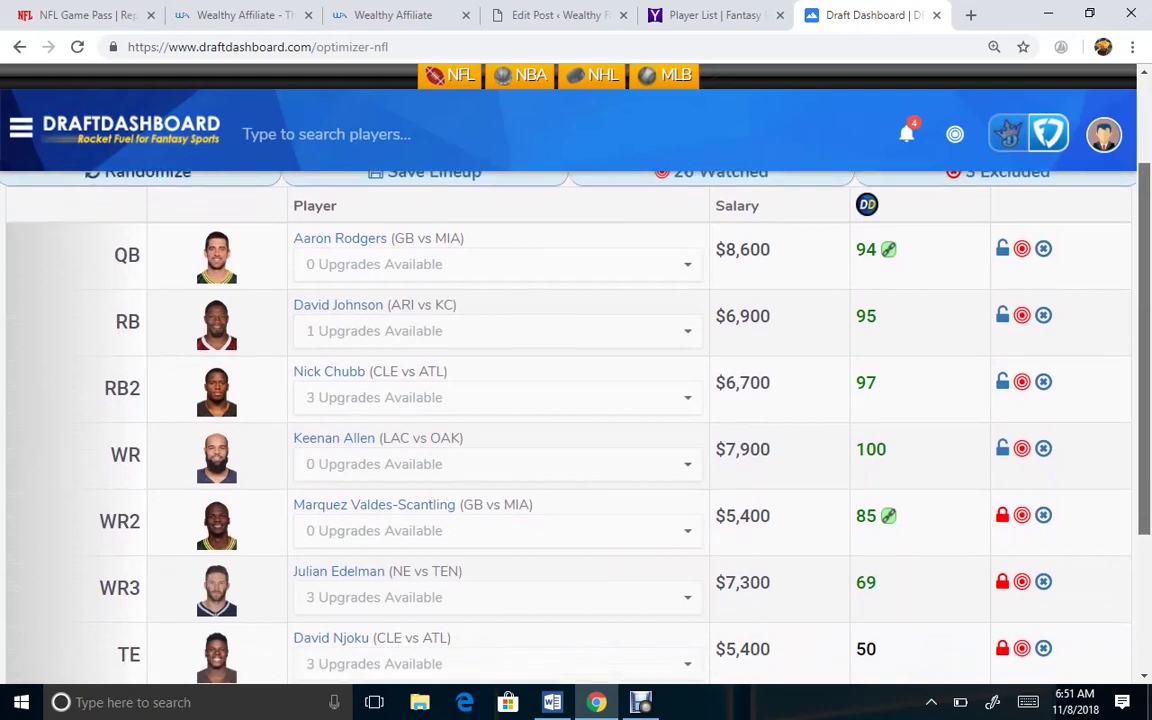
scroll(576, 420, "down", 1)
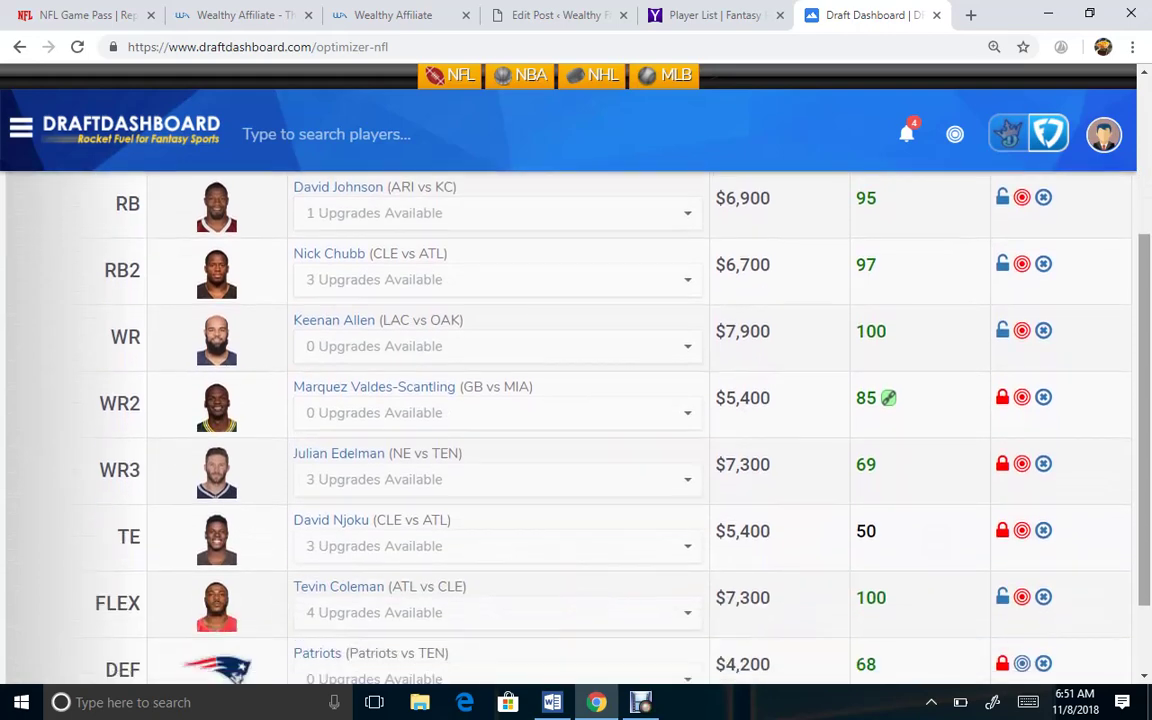
scroll(576, 400, "down", 1)
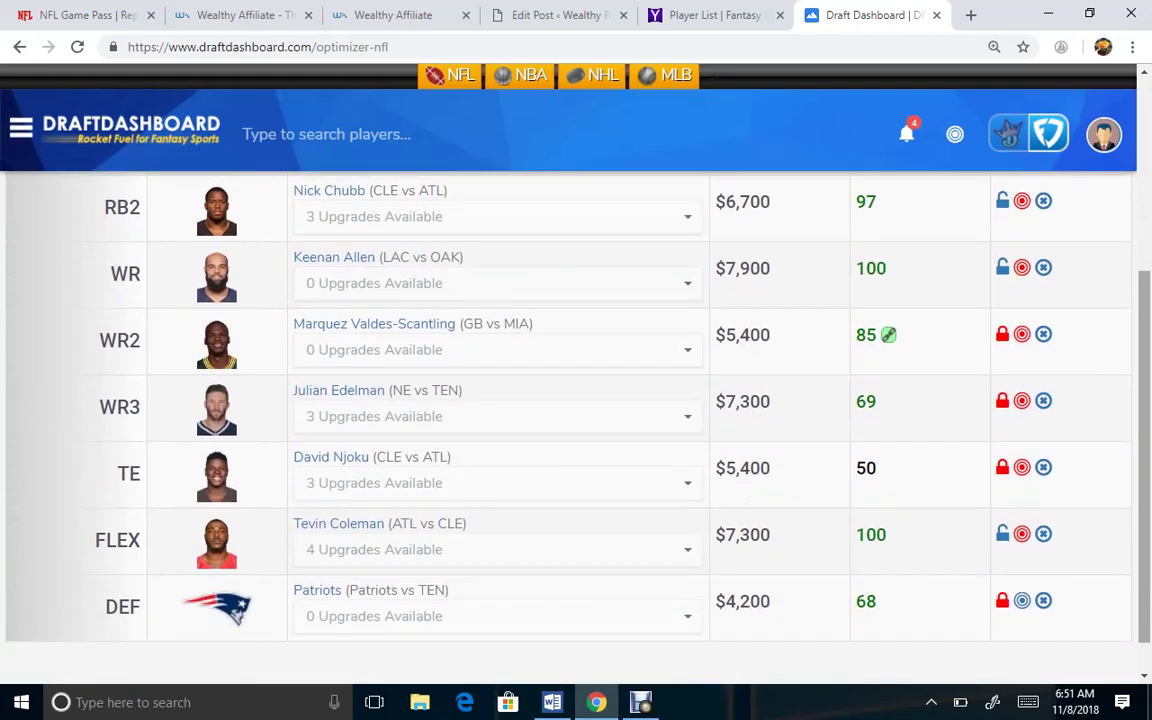
scroll(576, 400, "up", 2)
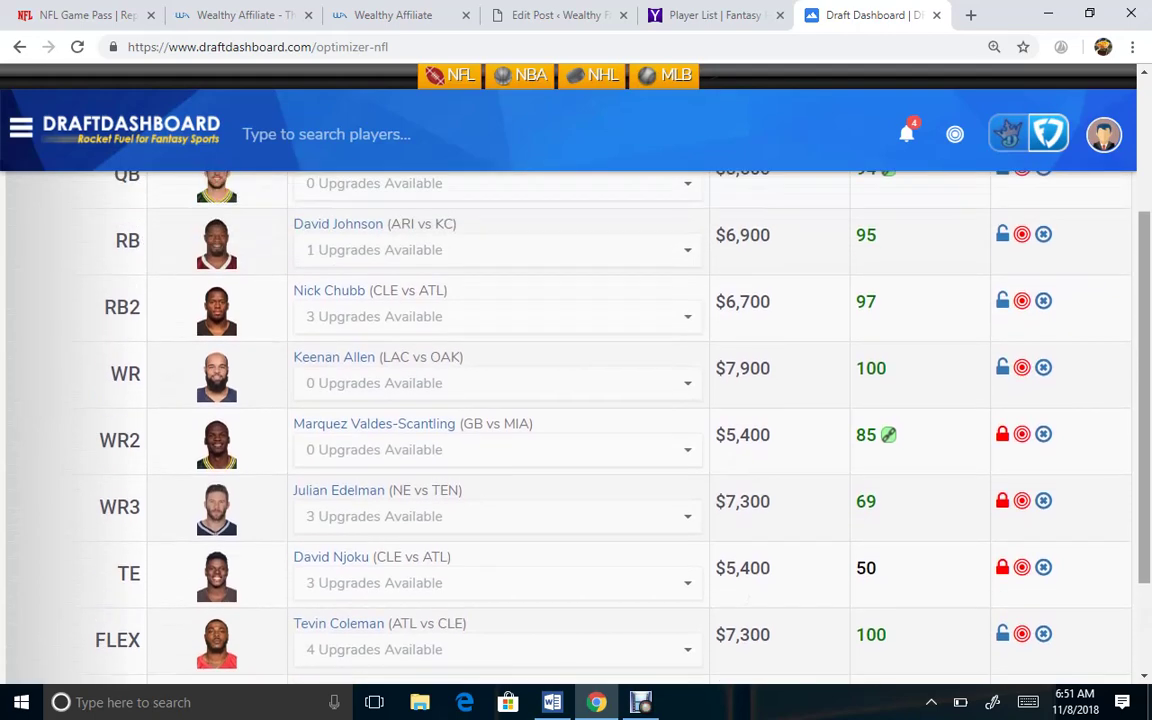
scroll(576, 400, "up", 1)
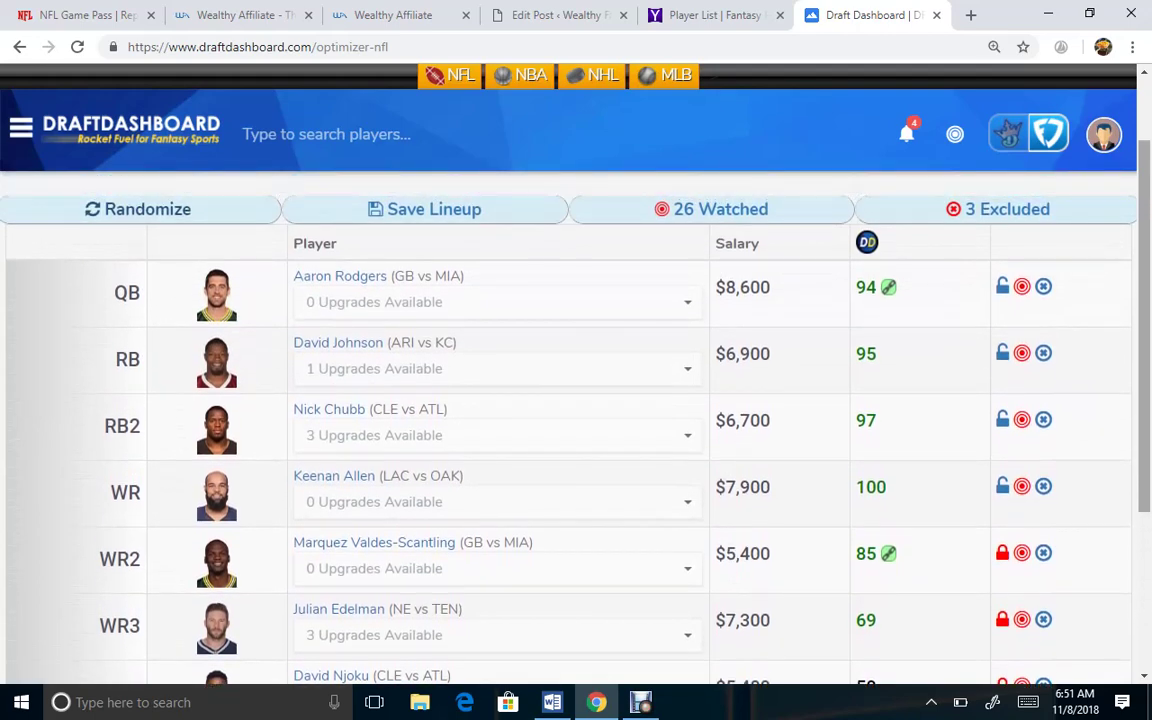
scroll(576, 400, "down", 1)
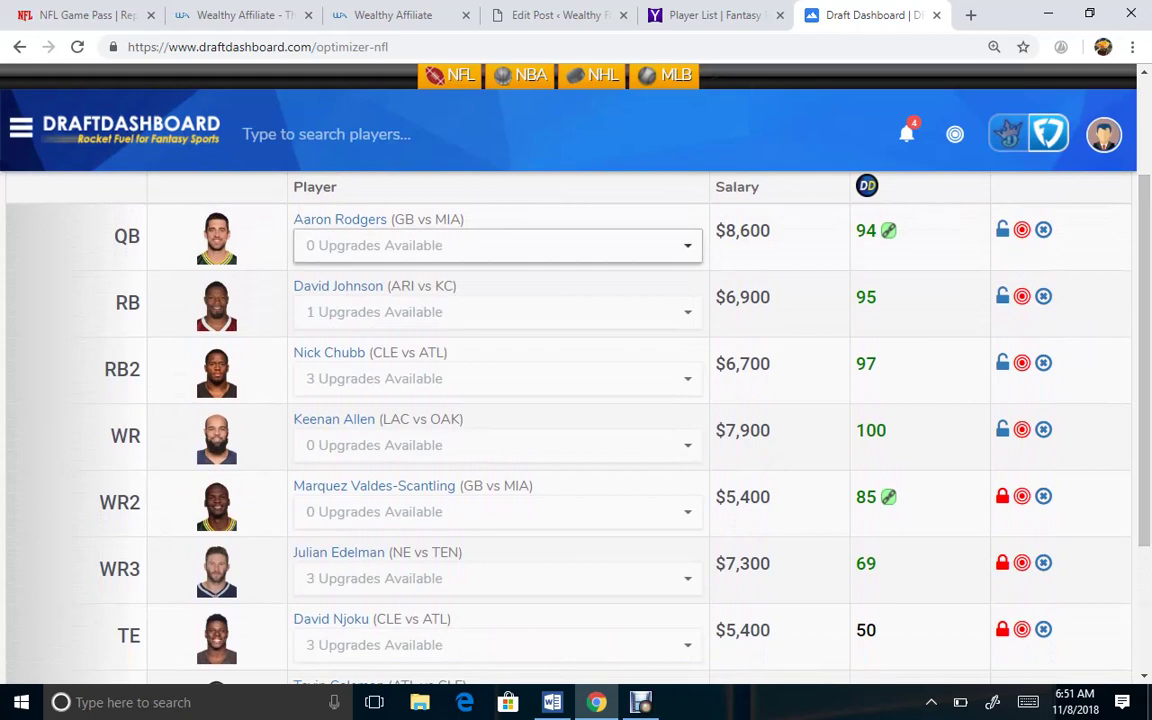
scroll(793, 483, "down", 1)
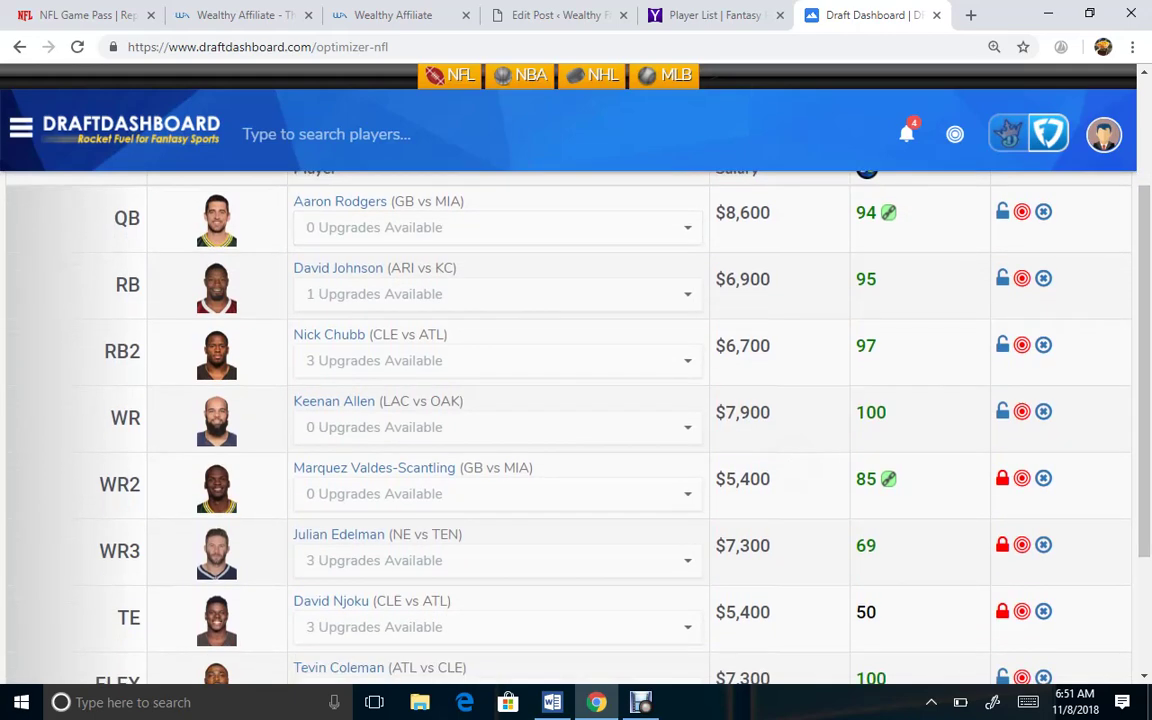
scroll(793, 483, "up", 2)
scroll(791, 490, "down", 2)
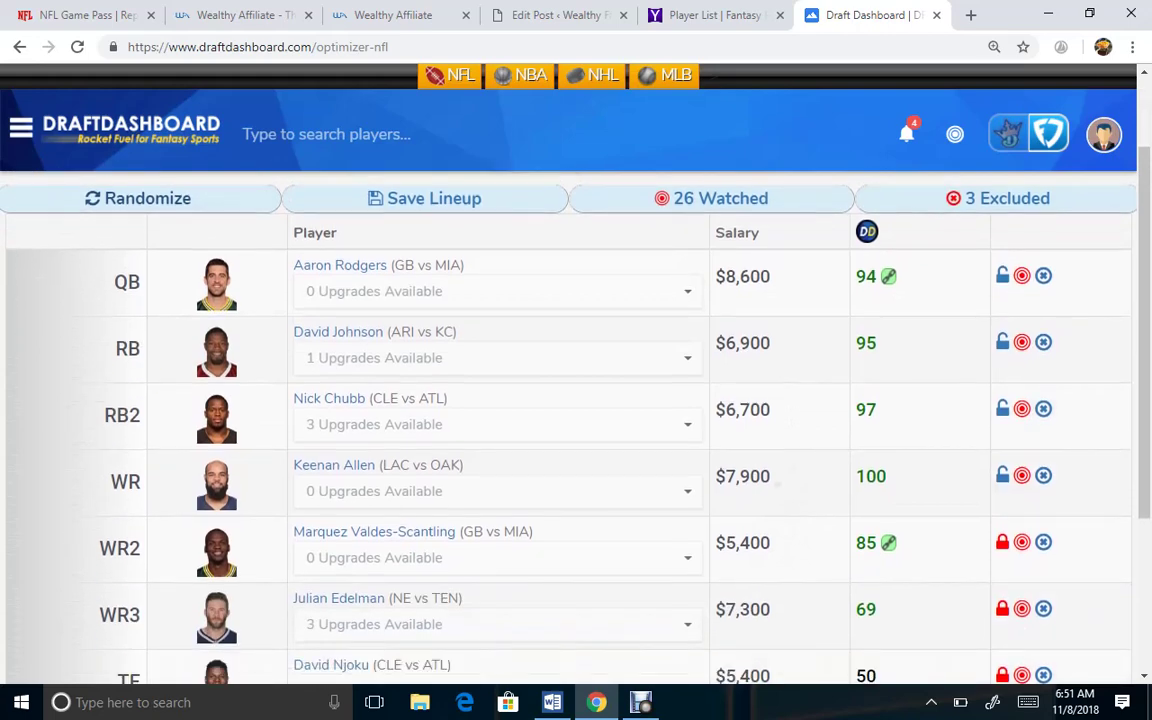
scroll(791, 490, "down", 1)
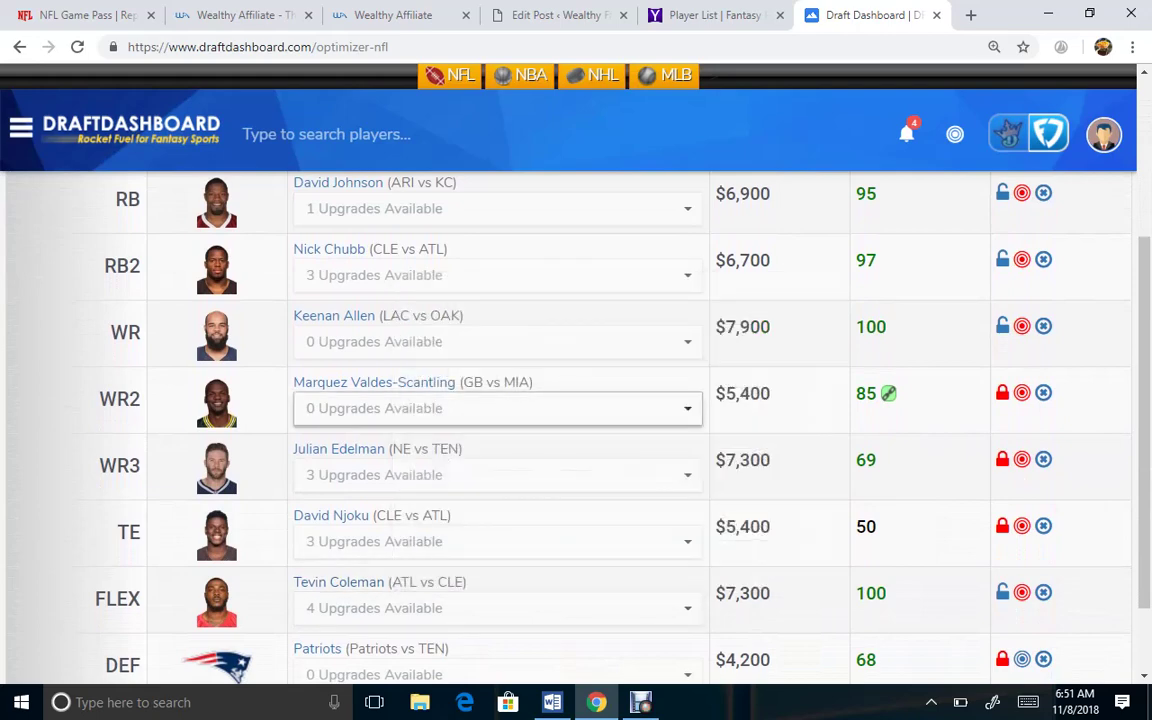
Save the generated lineup with Aaron Rodgers at QB and Tevin Coleman at FLEX
scroll(497, 408, "down", 1)
scroll(497, 408, "up", 1)
scroll(450, 402, "up", 3)
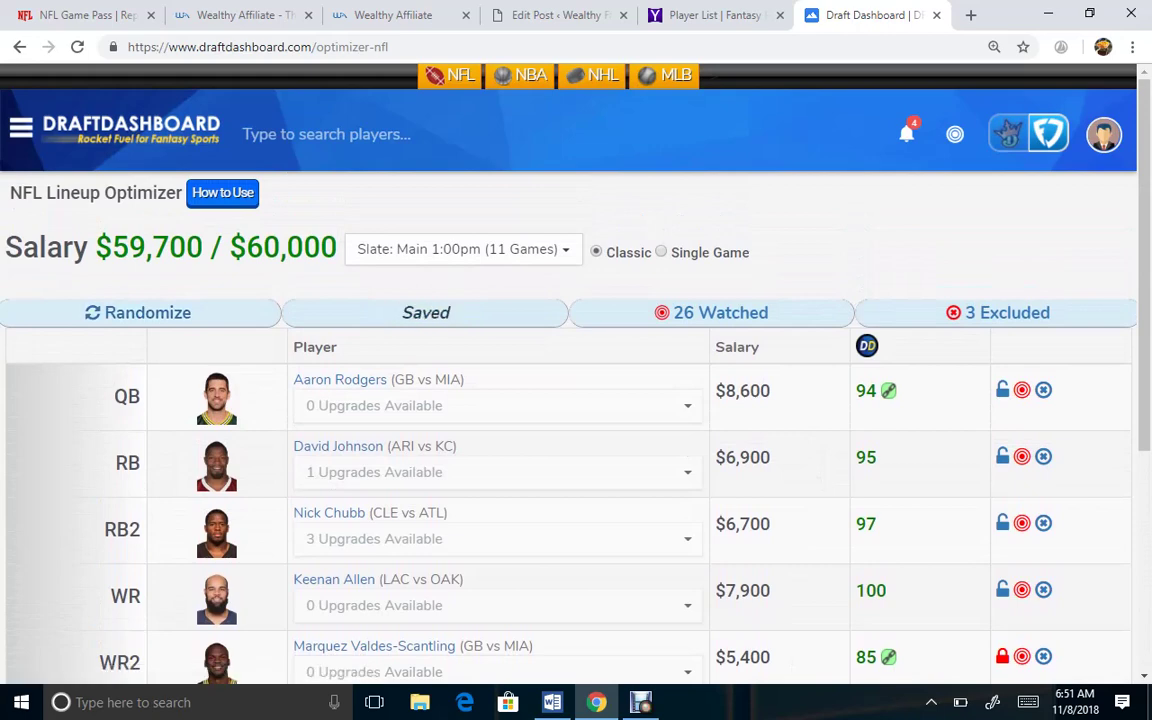
Review the saved lineup's players and salaries across all roster slots
scroll(517, 400, "down", 3)
scroll(517, 400, "up", 1)
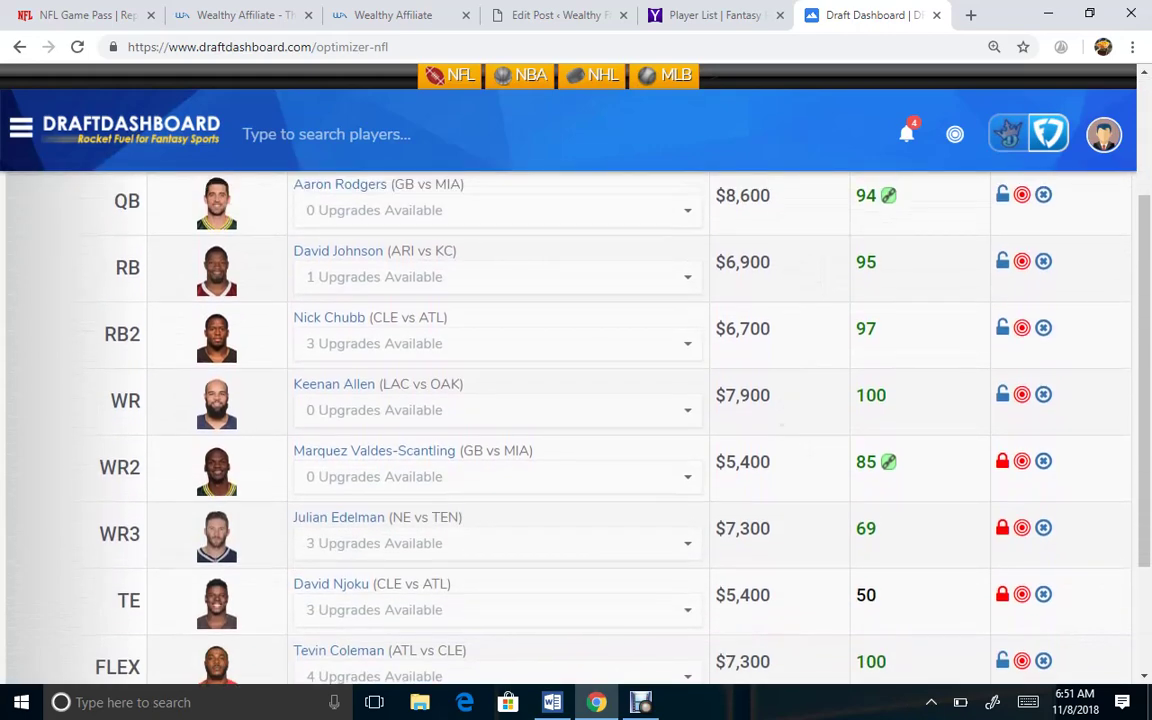
scroll(568, 426, "down", 1)
scroll(568, 426, "up", 1)
scroll(568, 426, "down", 2)
scroll(568, 426, "up", 1)
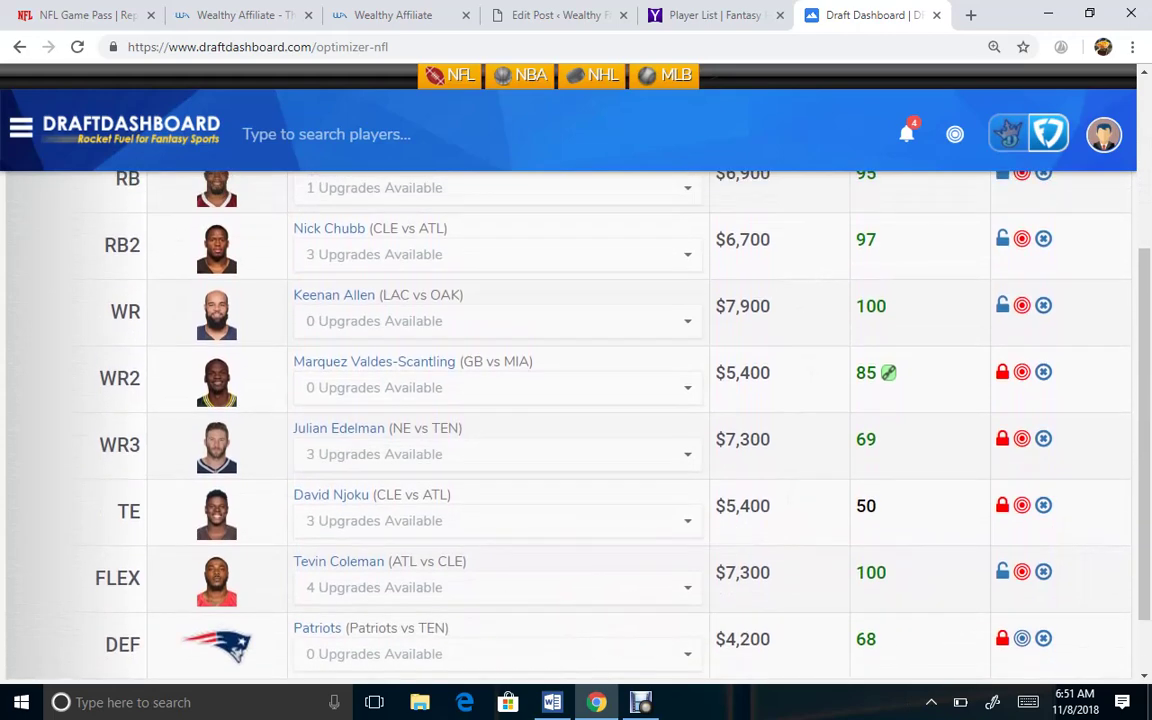
scroll(570, 420, "up", 1)
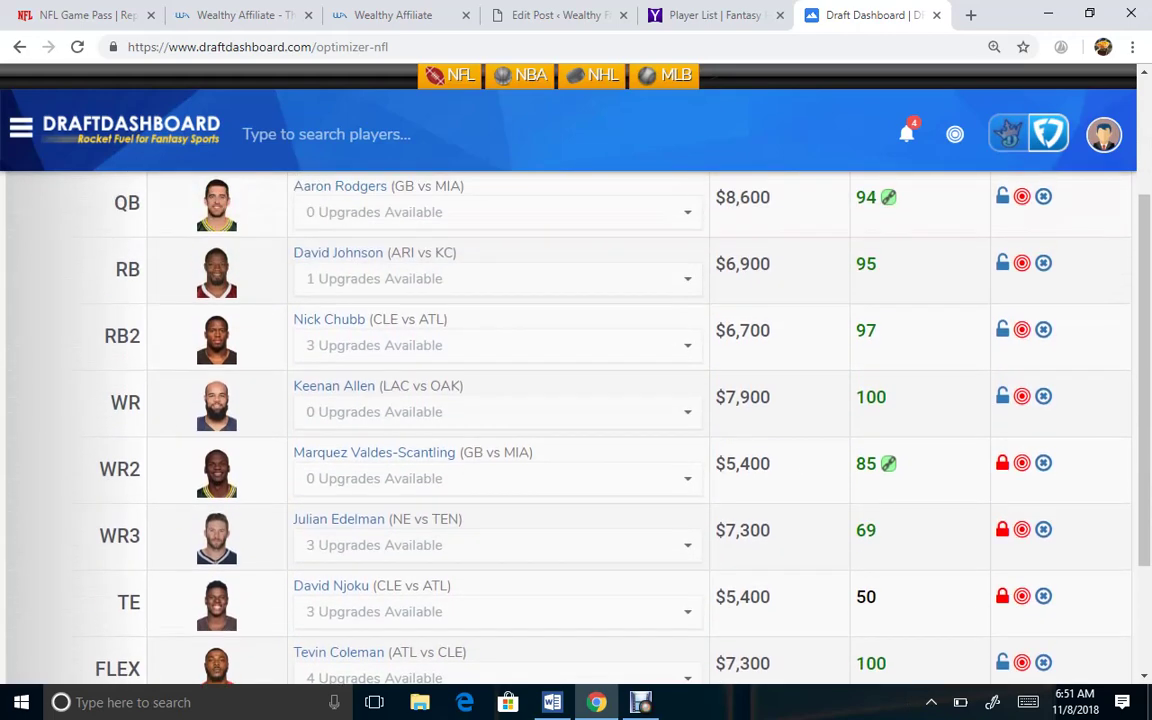
scroll(570, 420, "up", 1)
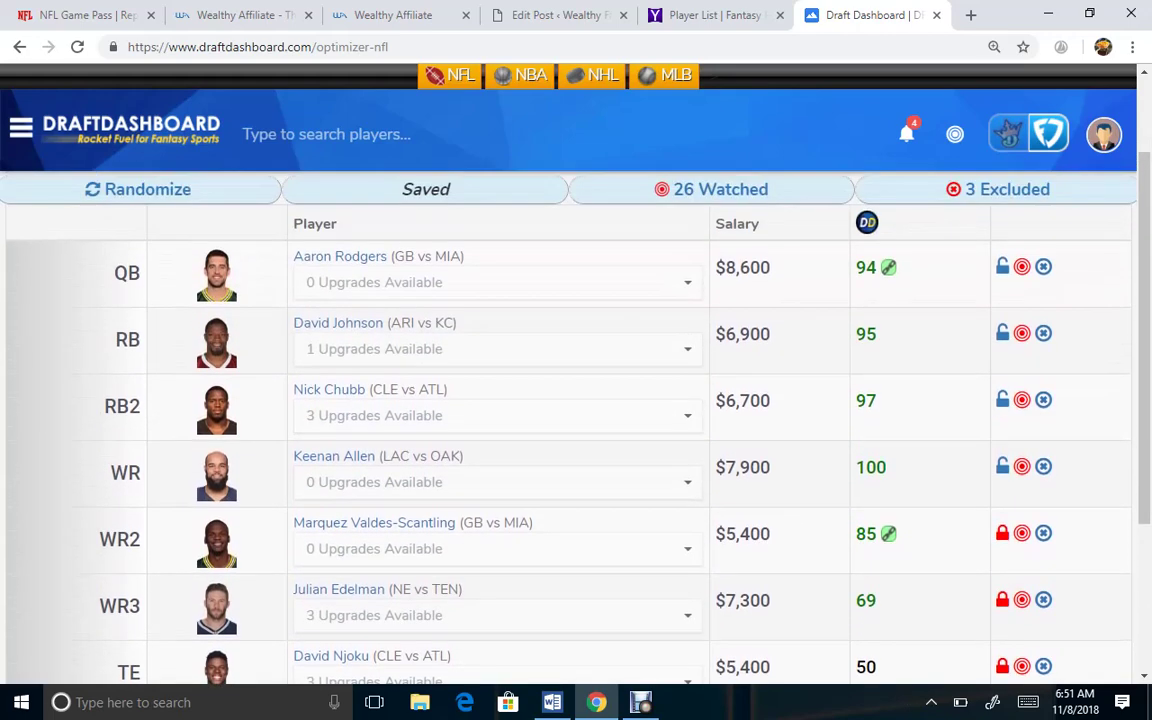